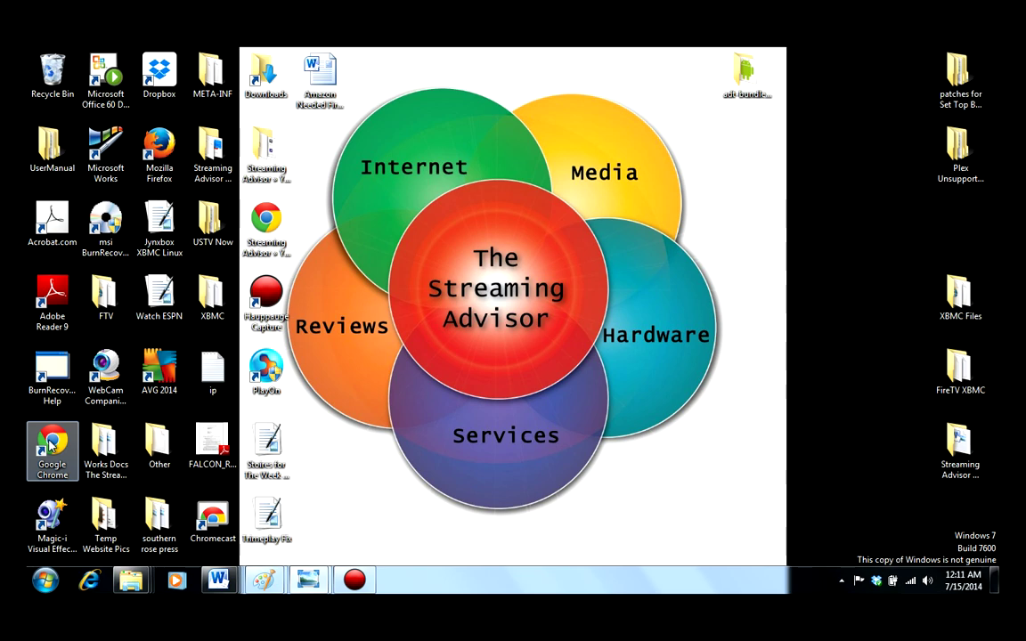
{"action": "double_click", "coordinate": [51, 445]}
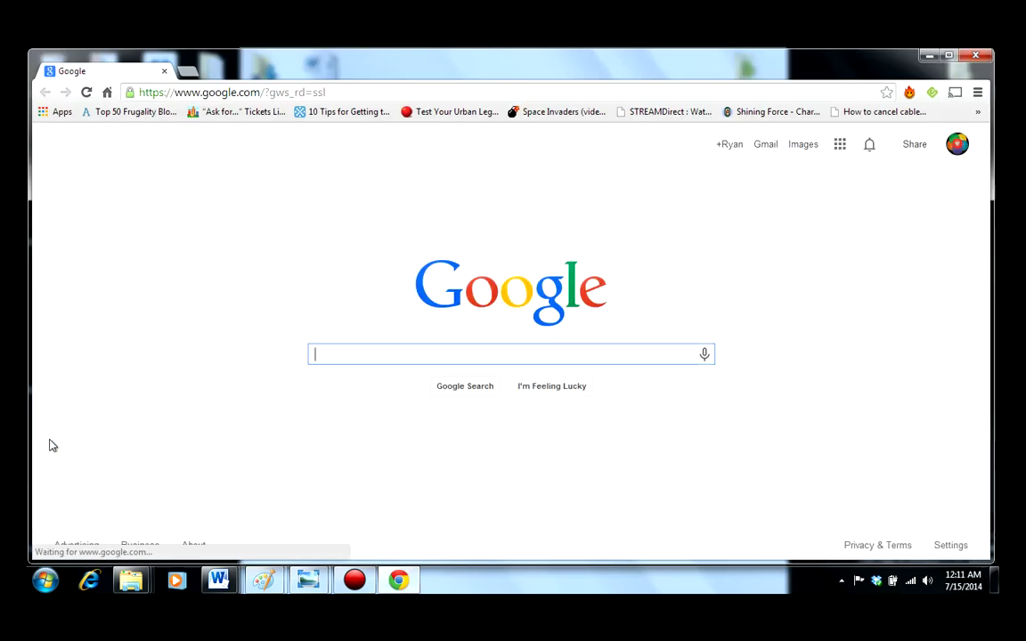
{"action": "left_click", "coordinate": [273, 93]}
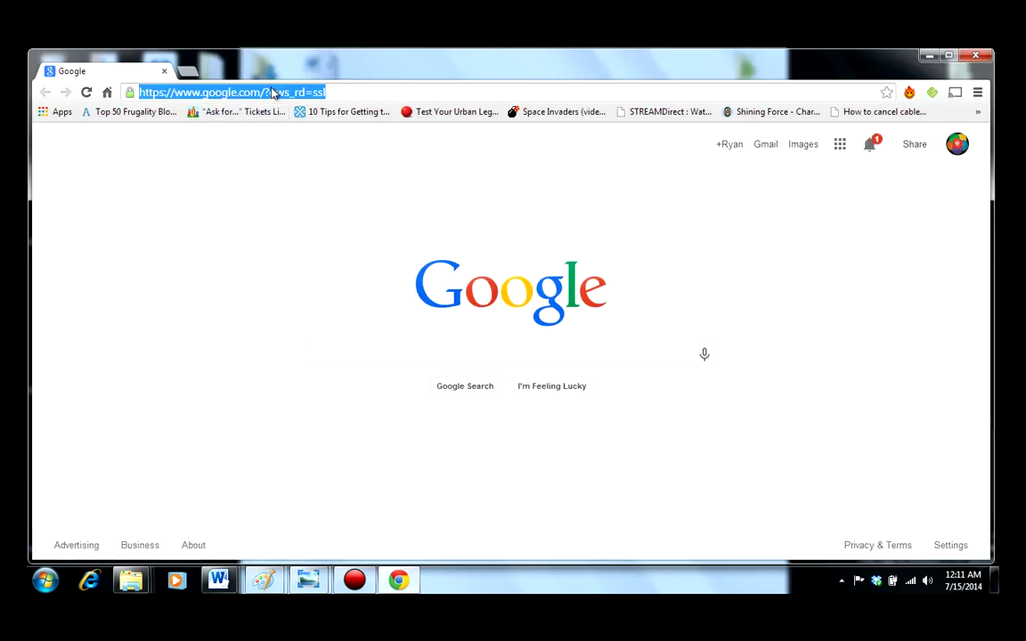
{"action": "type", "text": "w"}
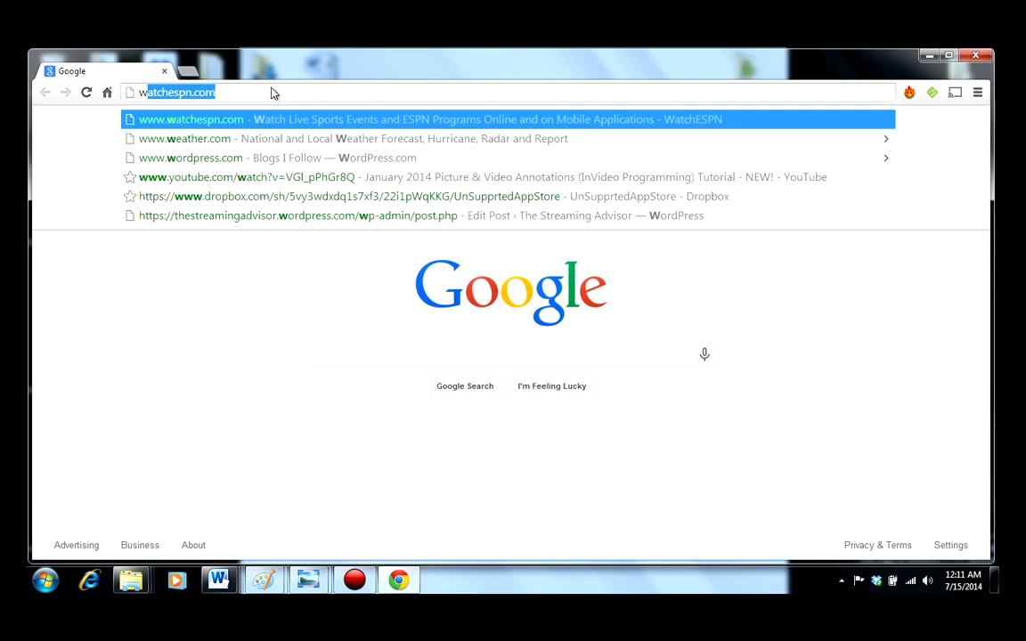
{"action": "type", "text": "ww."}
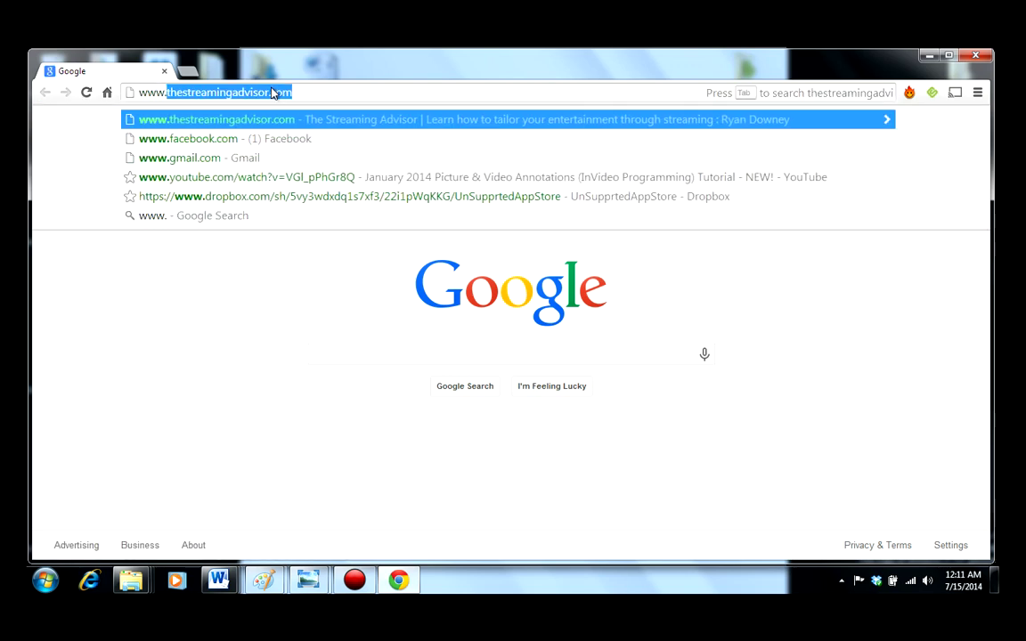
{"action": "type", "text": "plex."}
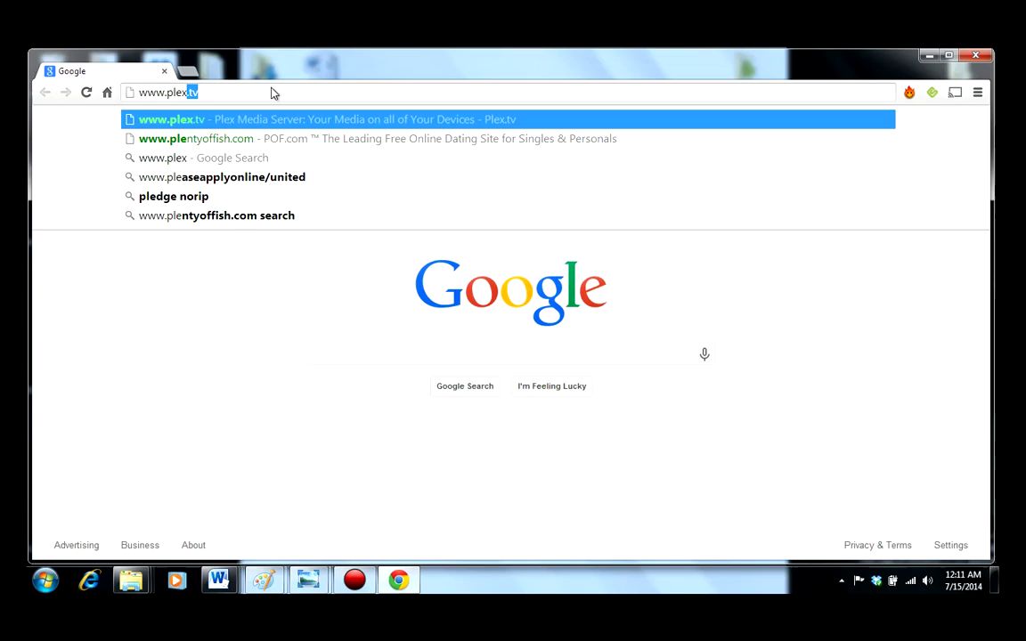
{"action": "type", "text": "tv"}
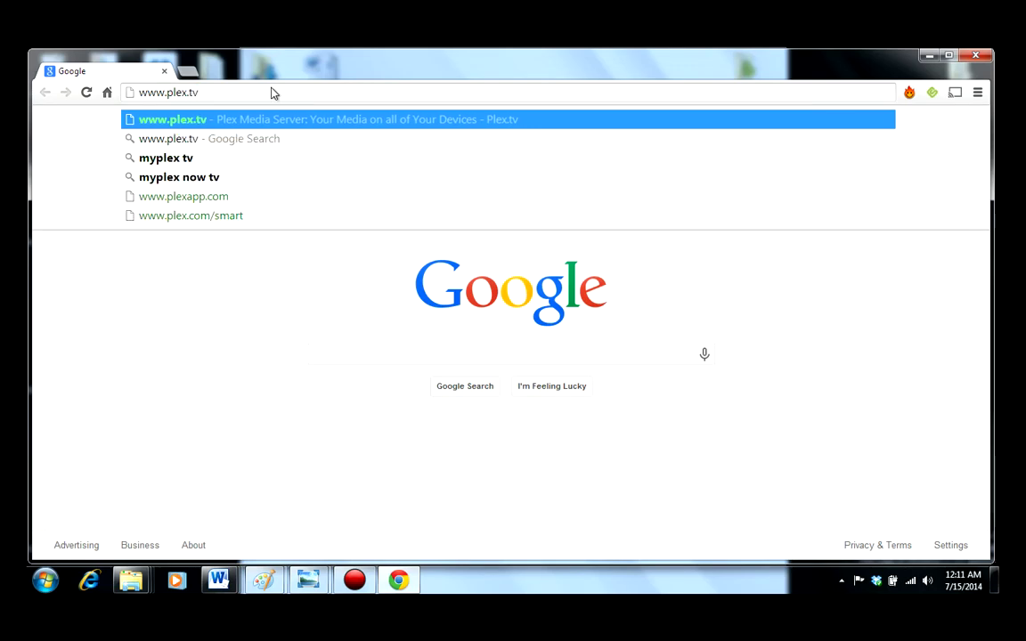
{"action": "key", "text": "Return"}
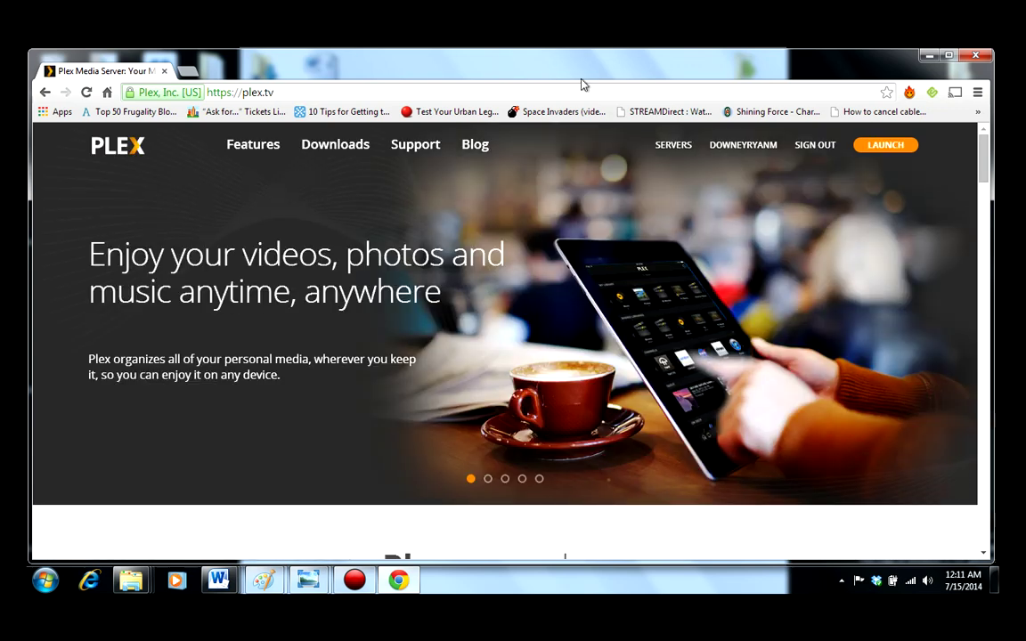
Step: Start downloading the English Windows version of Plex Media Server for computers from the site's downloads page
{"action": "left_click", "coordinate": [345, 151]}
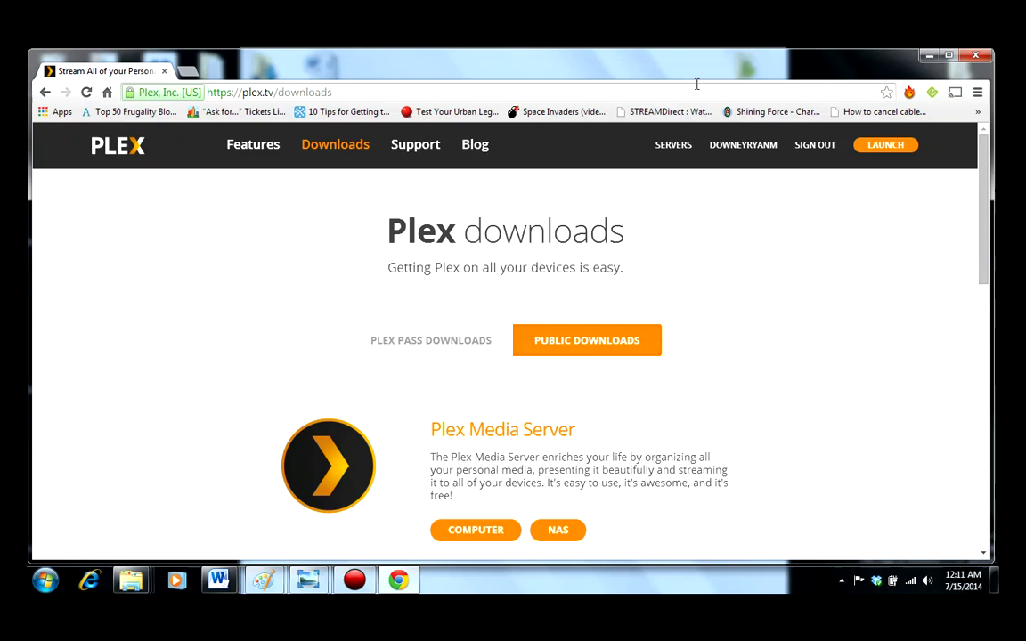
{"action": "left_click_drag", "start_coordinate": [984, 222], "coordinate": [986, 291]}
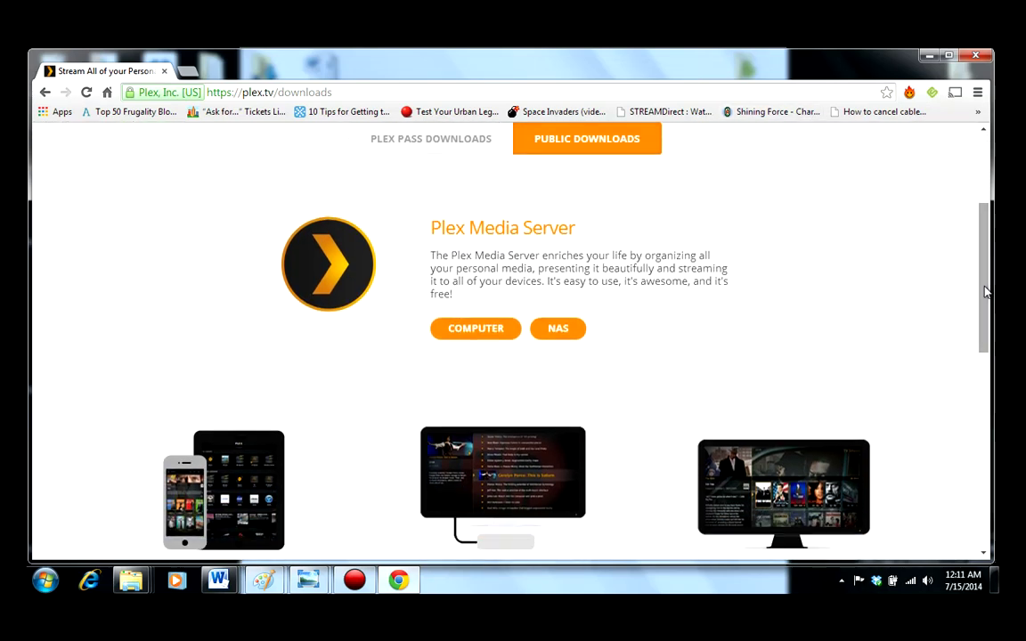
{"action": "left_click", "coordinate": [482, 336]}
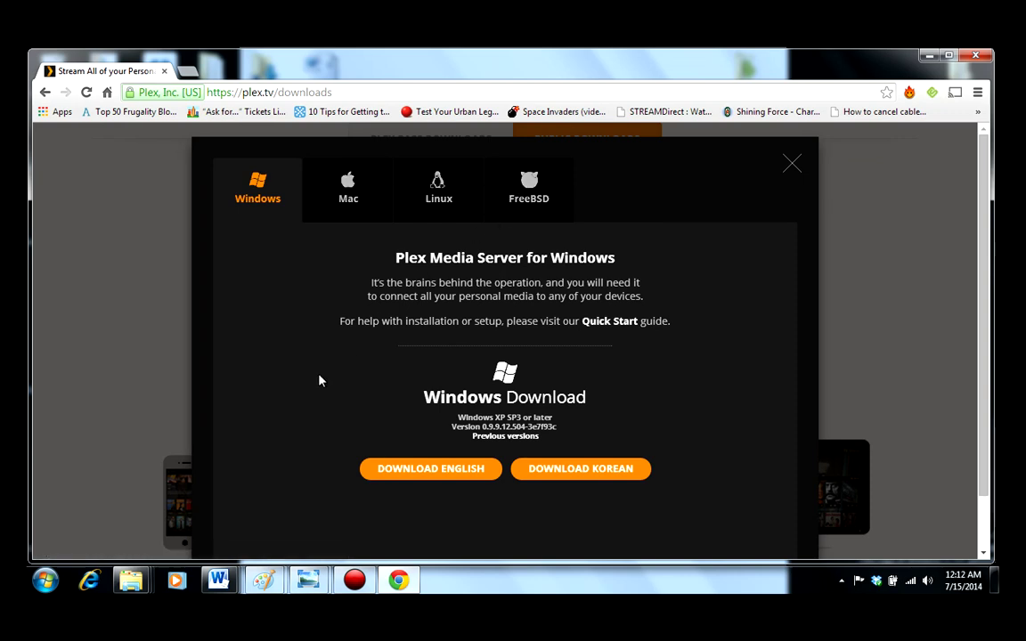
{"action": "left_click", "coordinate": [424, 473]}
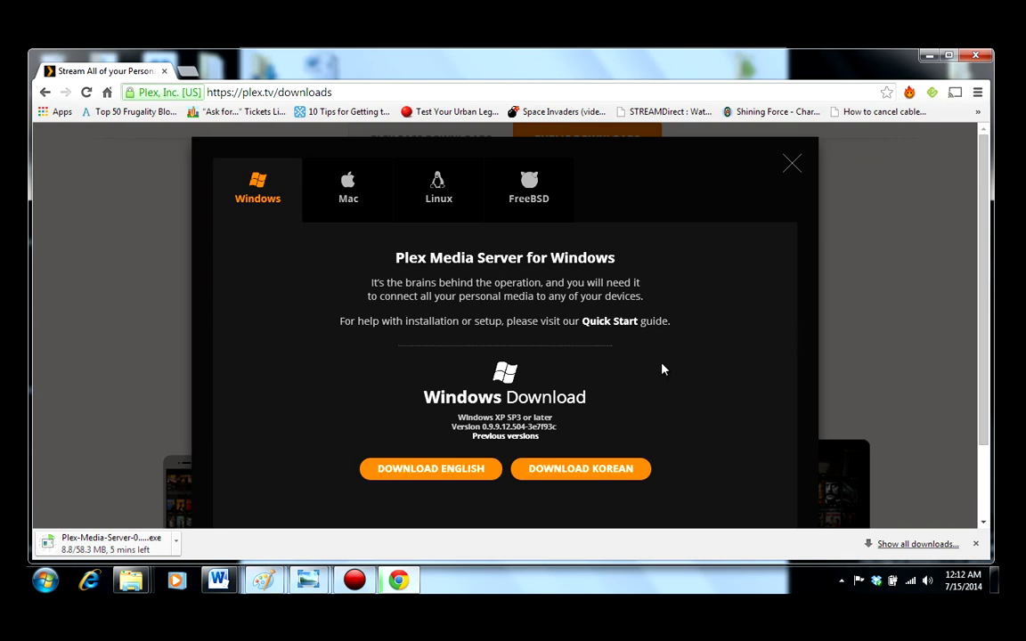
Step: Cancel the Plex Media Server download and close its download options
{"action": "right_click", "coordinate": [125, 547]}
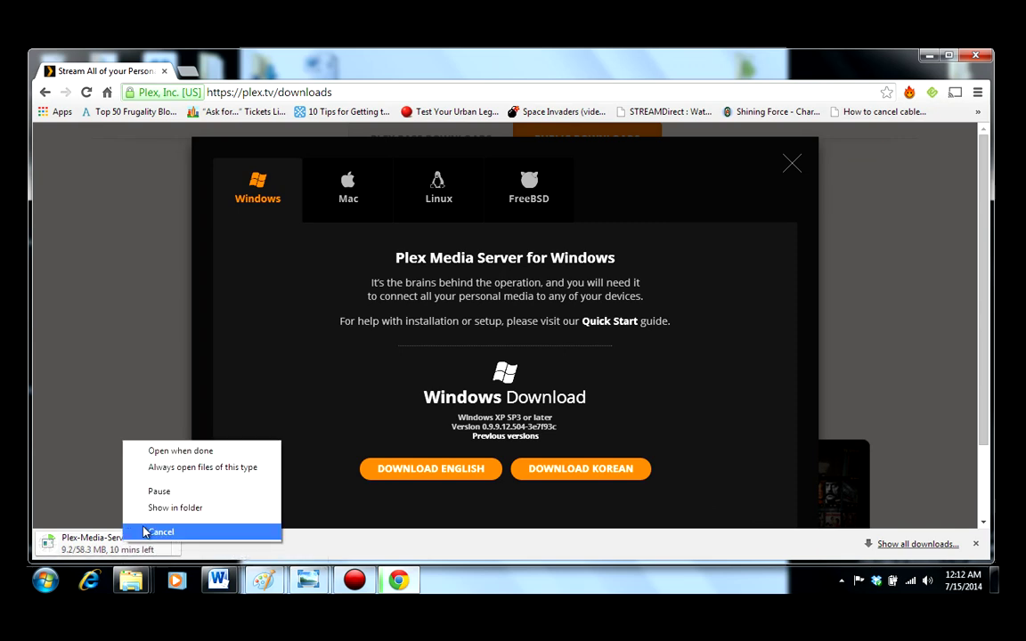
{"action": "left_click", "coordinate": [145, 532]}
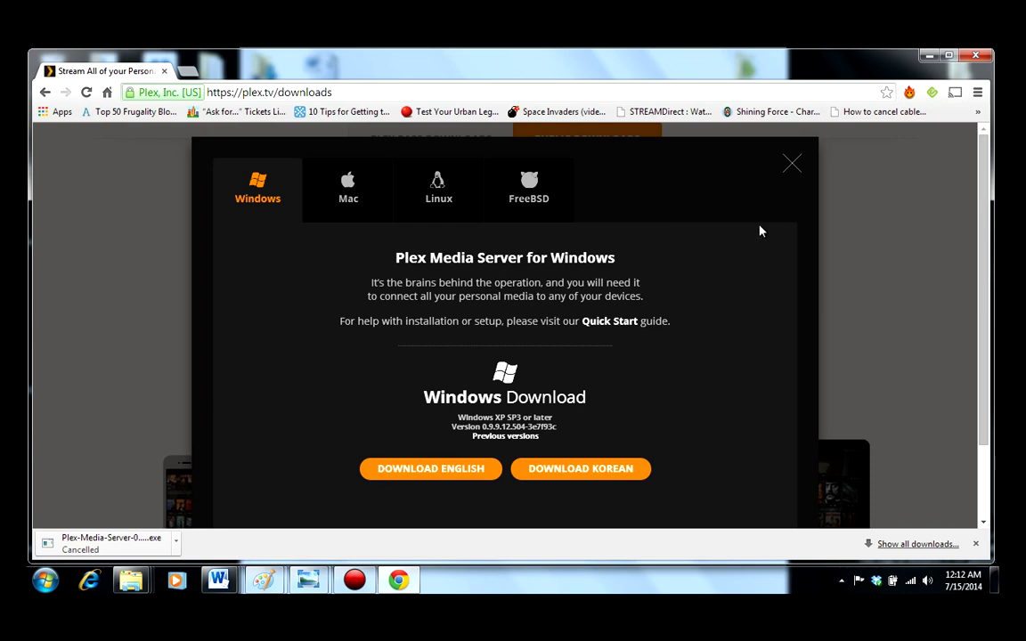
{"action": "left_click", "coordinate": [793, 167]}
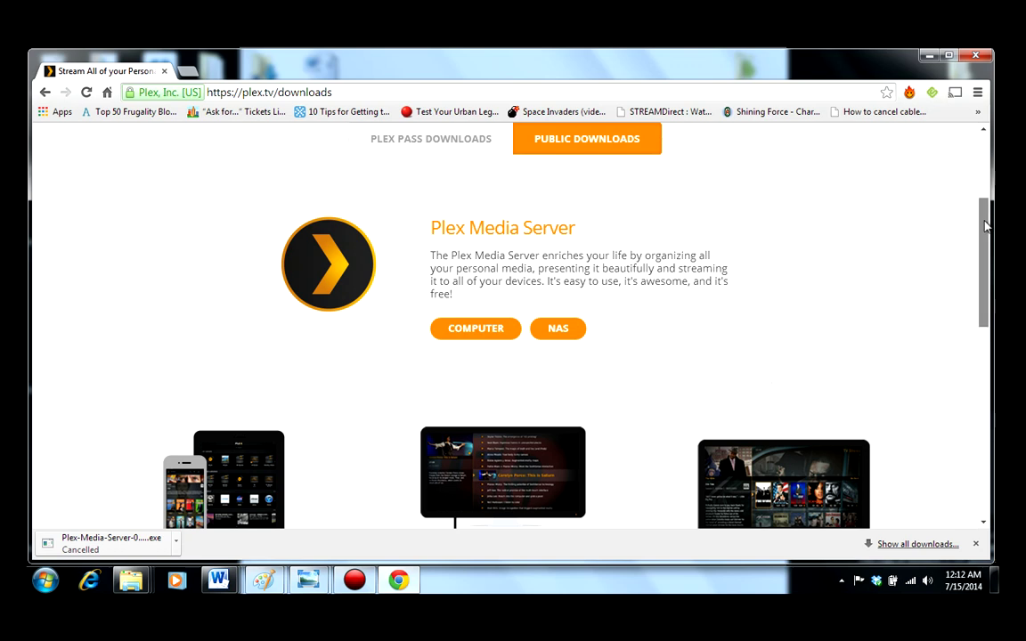
Step: Return to the Plex home page, reopen the downloads page and bring up the Plex Home Theater download options
{"action": "left_click_drag", "start_coordinate": [983, 227], "coordinate": [984, 200]}
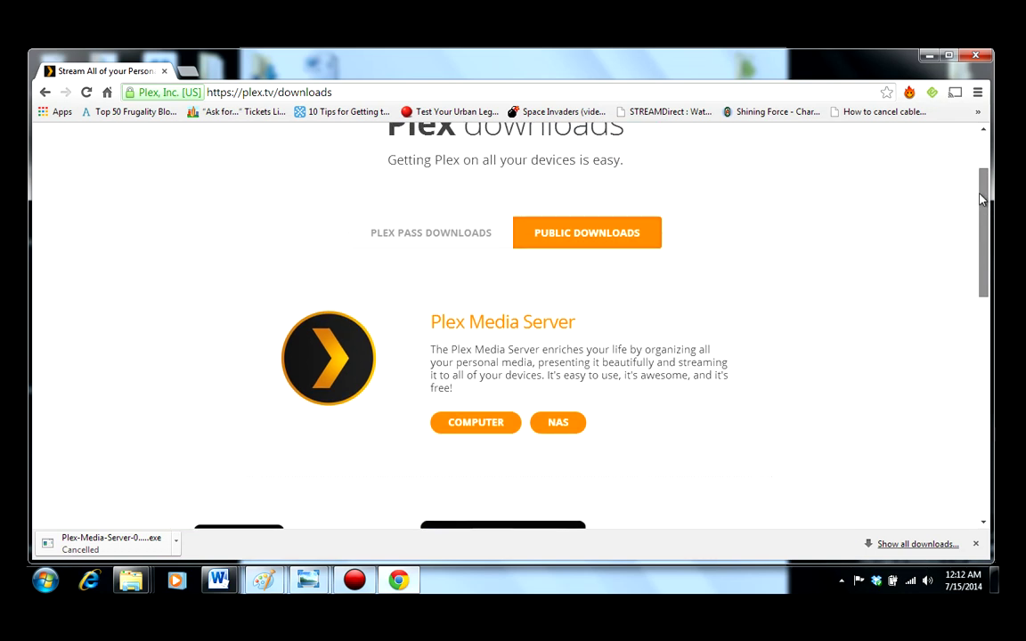
{"action": "left_click", "coordinate": [43, 92]}
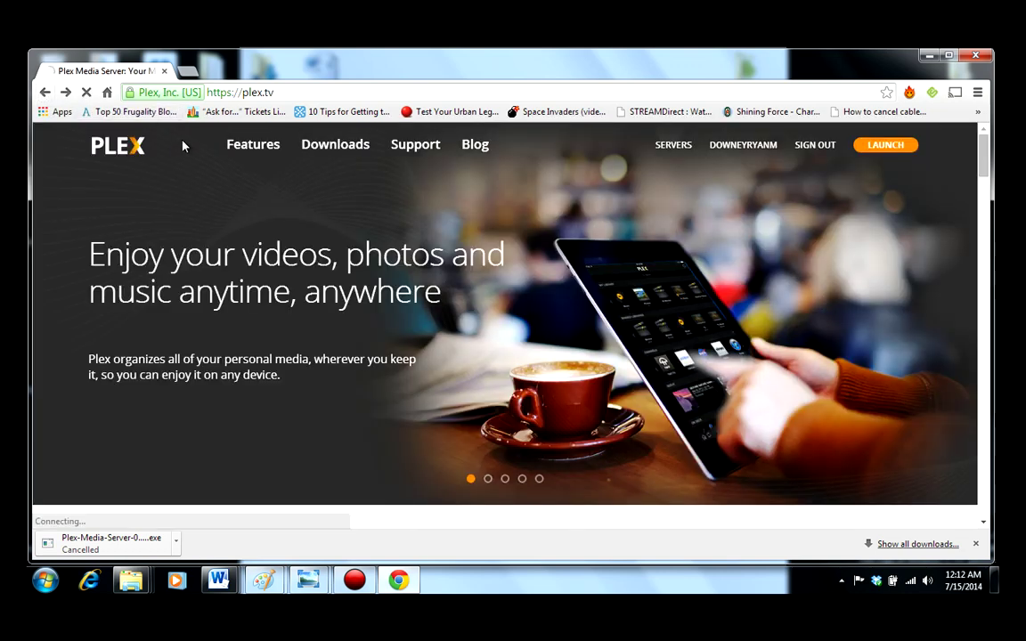
{"action": "left_click", "coordinate": [336, 147]}
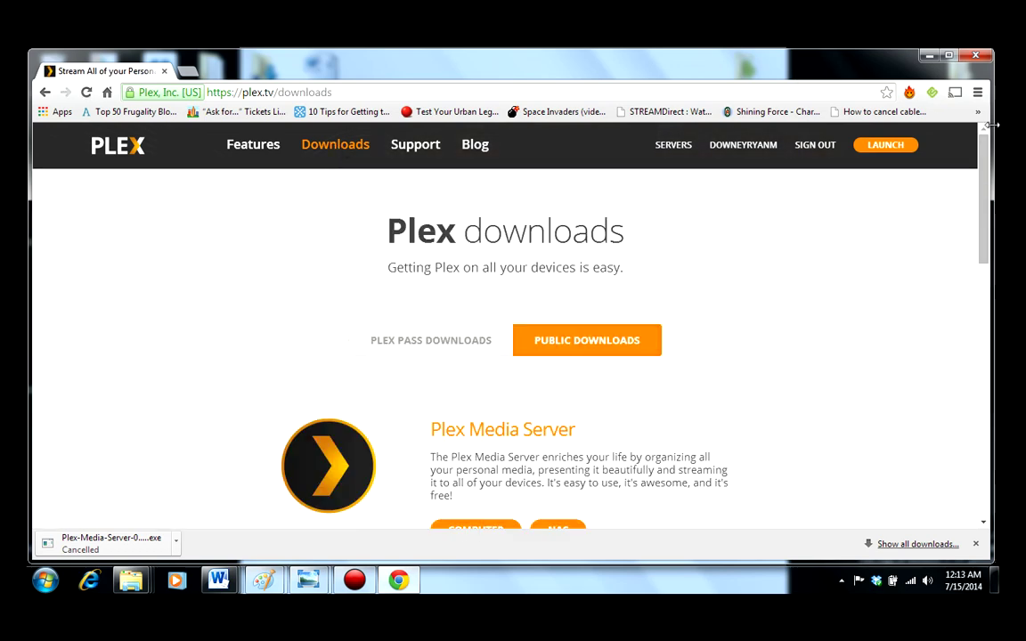
{"action": "left_click_drag", "start_coordinate": [986, 153], "coordinate": [994, 298]}
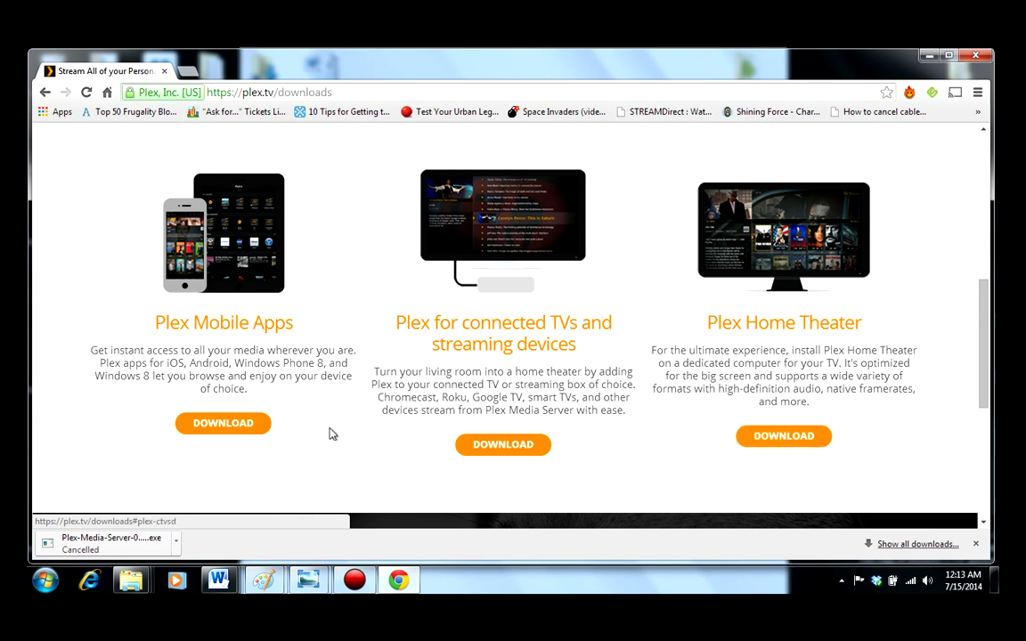
{"action": "left_click", "coordinate": [806, 440]}
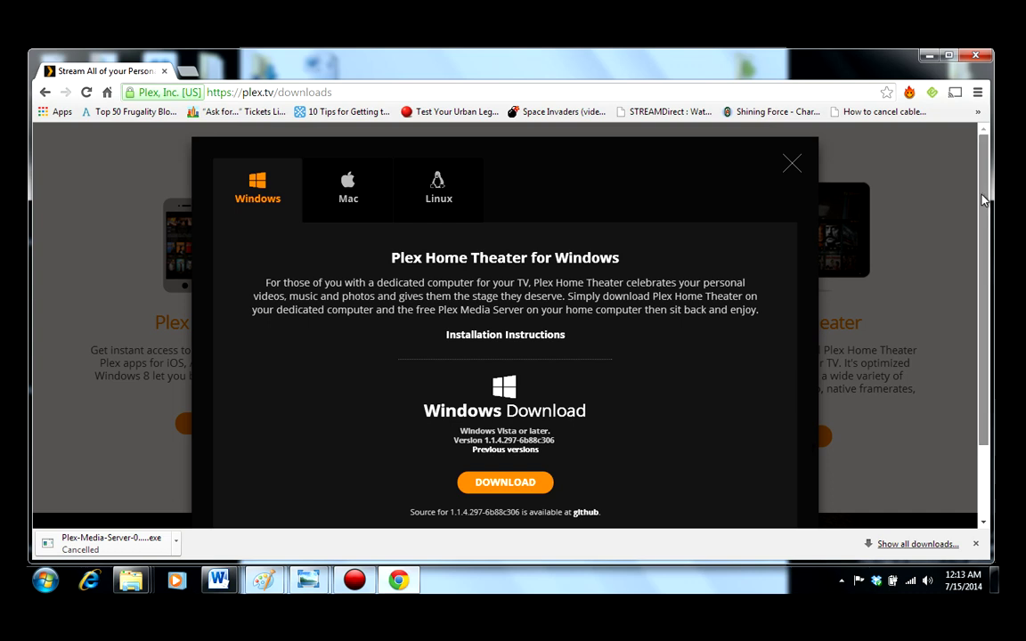
Step: Compare the Plex Home Theater download options for Mac and Linux, ending on the Windows version
{"action": "scroll", "coordinate": [985, 227], "scroll_direction": "down", "scroll_amount": 1}
{"action": "scroll", "coordinate": [985, 221], "scroll_direction": "up", "scroll_amount": 1}
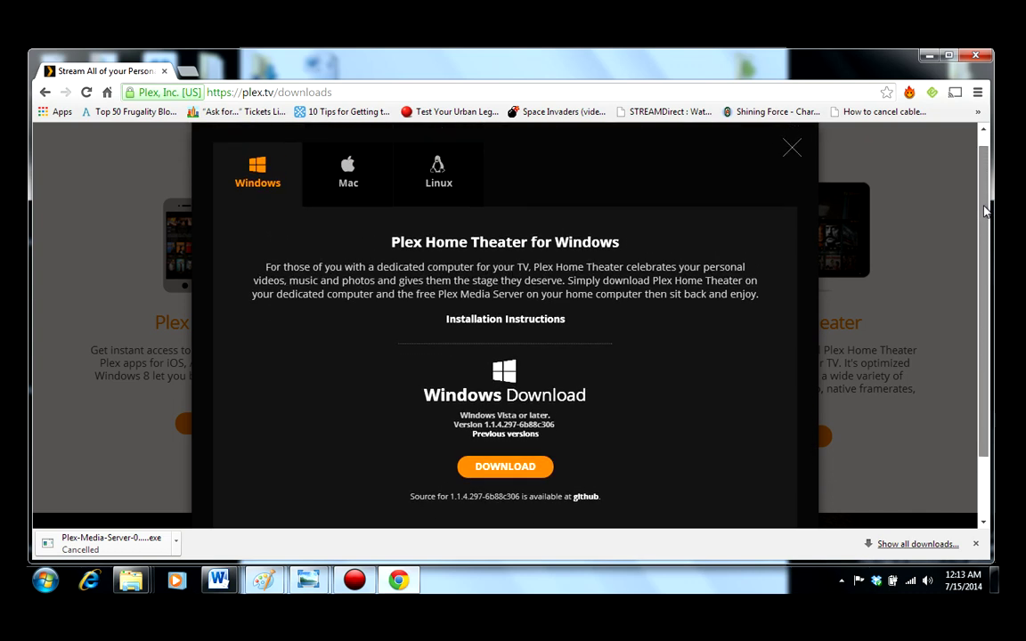
{"action": "left_click_drag", "start_coordinate": [985, 211], "coordinate": [985, 231]}
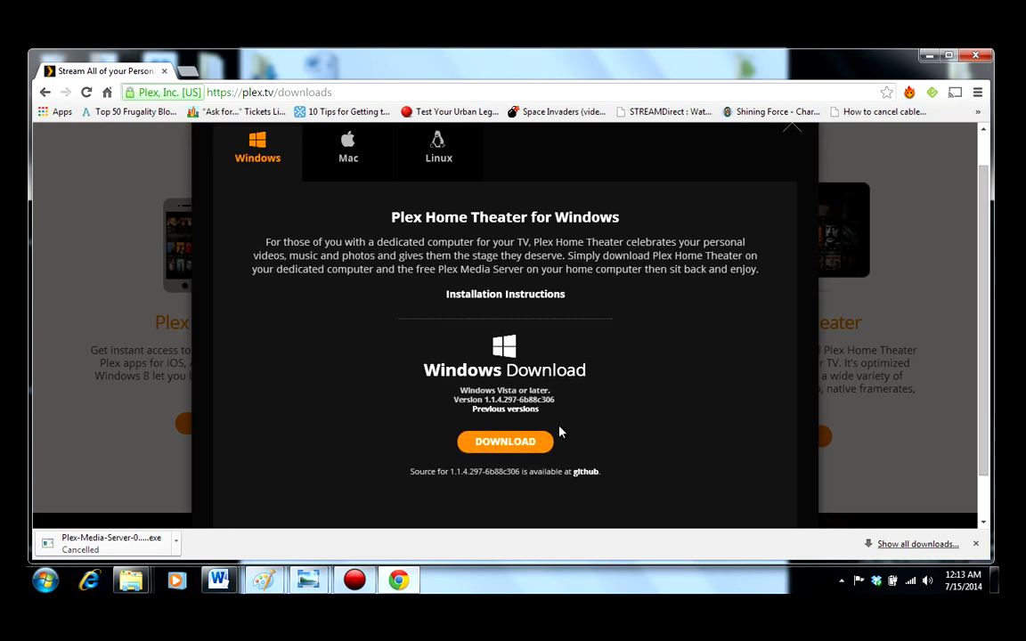
{"action": "left_click", "coordinate": [353, 163]}
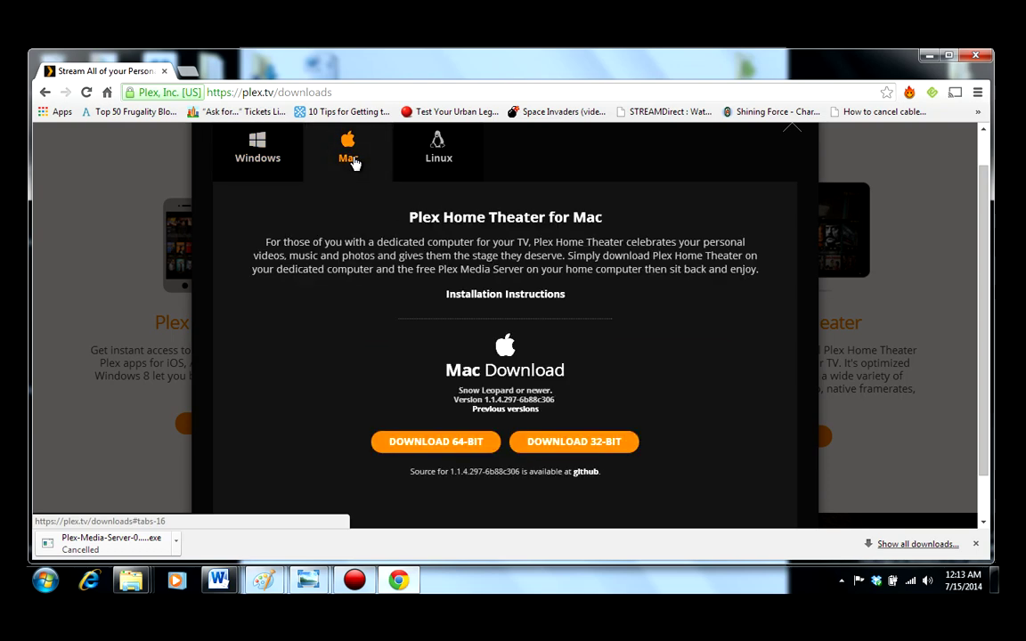
{"action": "left_click", "coordinate": [452, 153]}
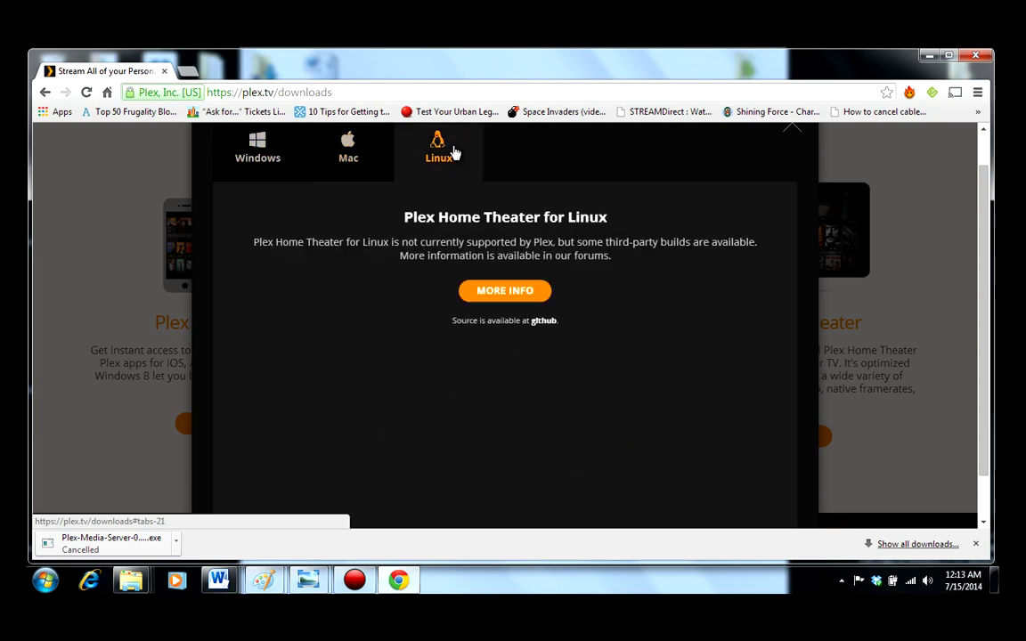
{"action": "left_click", "coordinate": [254, 169]}
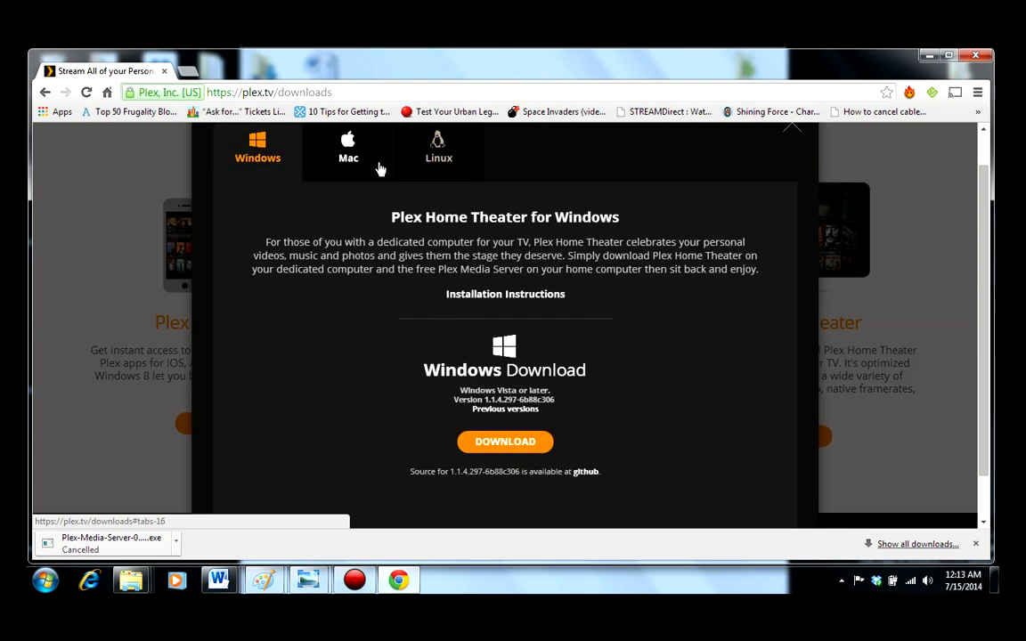
{"action": "left_click", "coordinate": [416, 167]}
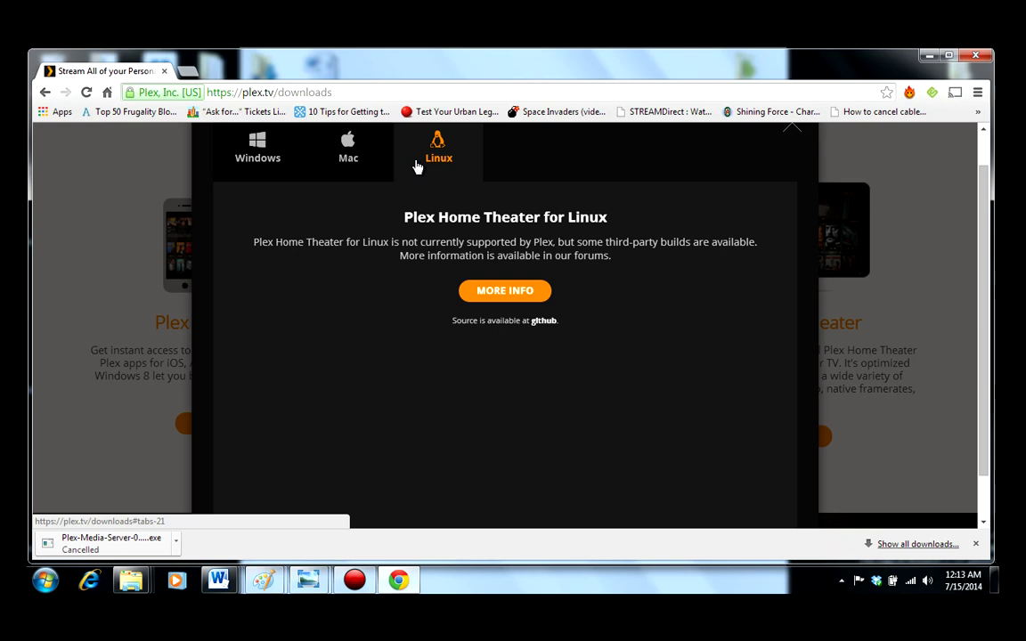
{"action": "left_click", "coordinate": [293, 162]}
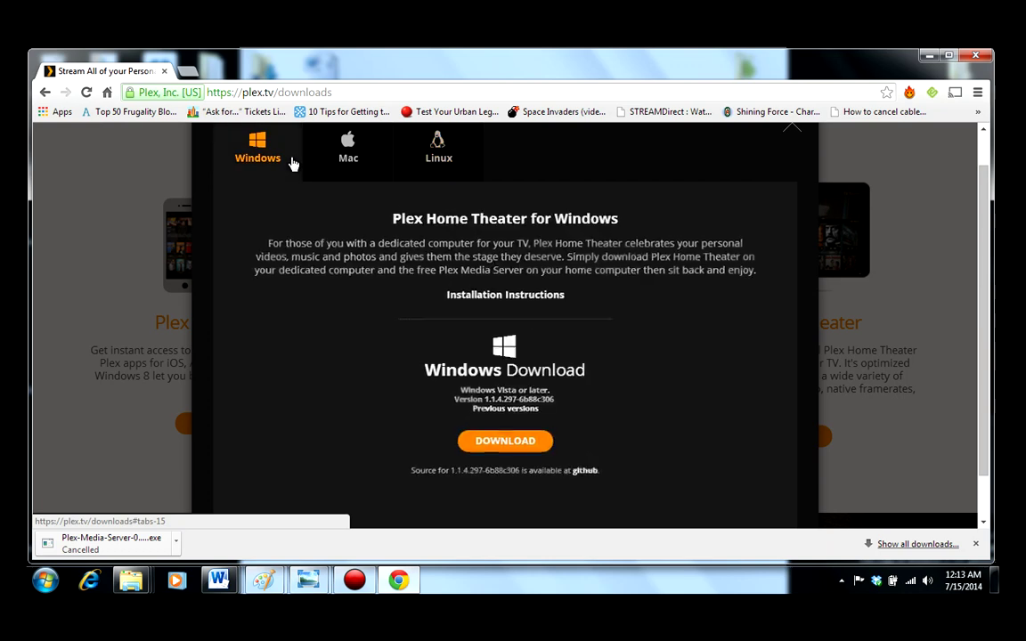
Step: Start the Windows download of Plex Home Theater, cancel it and close the download options
{"action": "left_click", "coordinate": [504, 443]}
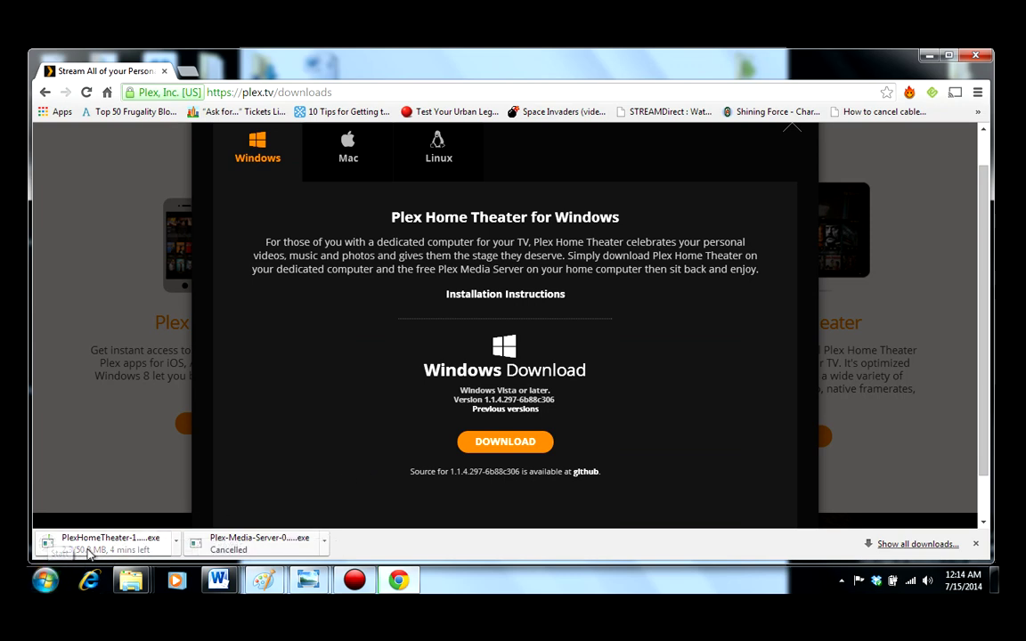
{"action": "right_click", "coordinate": [96, 549]}
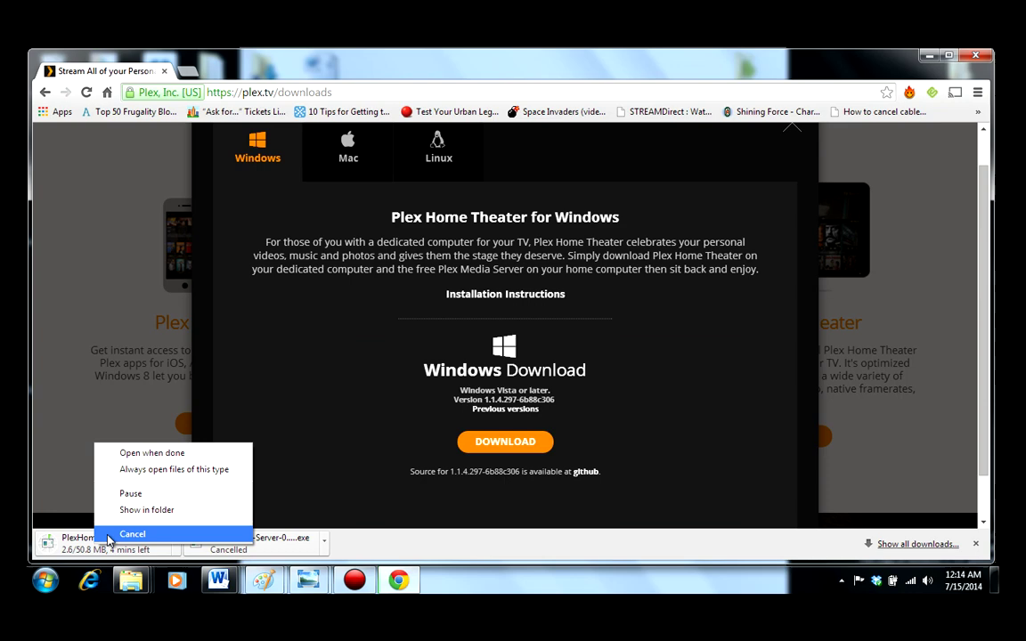
{"action": "left_click", "coordinate": [107, 534]}
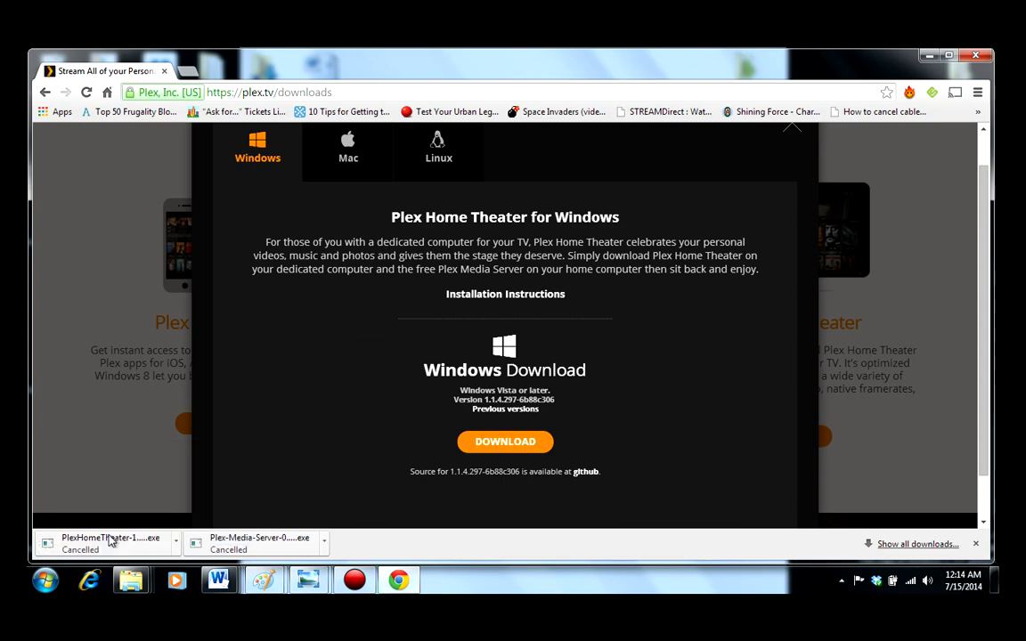
{"action": "left_click", "coordinate": [787, 133]}
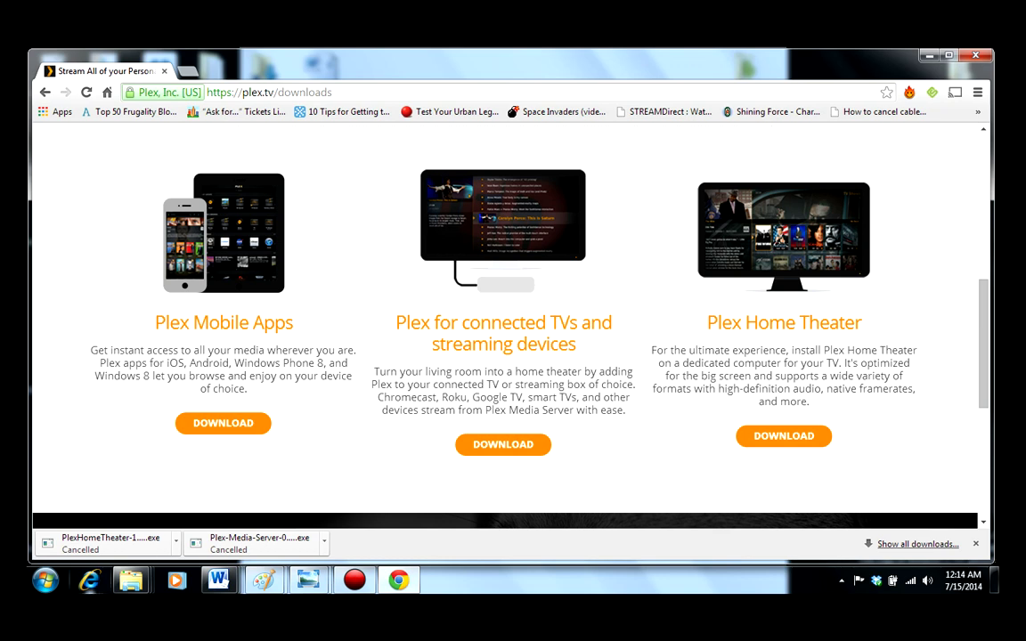
Step: Switch to Plex Home Theater and move through the home menu from Search to Channels
{"action": "left_click", "coordinate": [42, 582]}
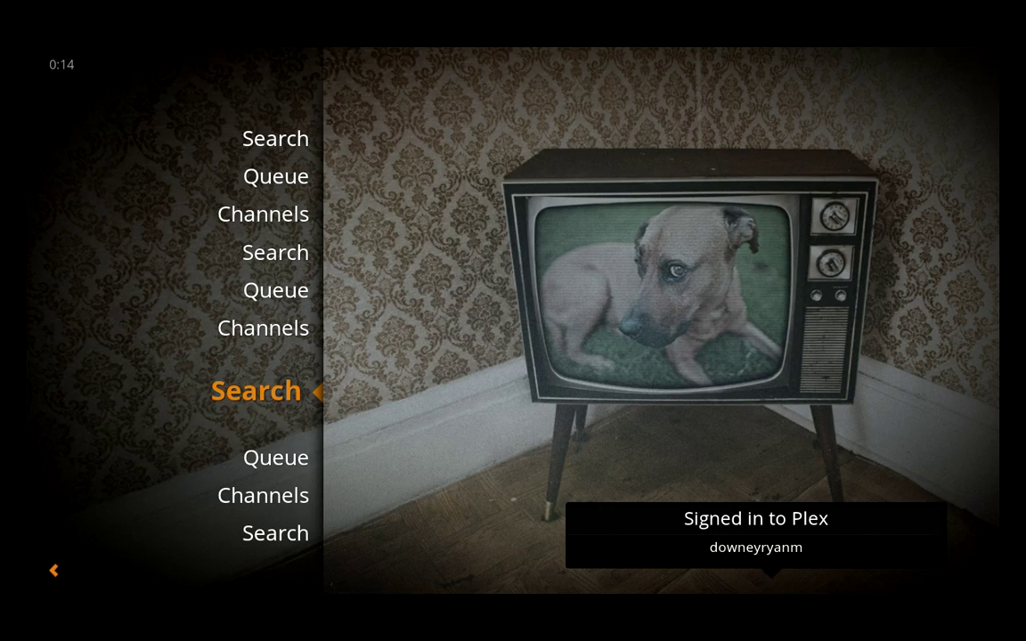
{"action": "key", "text": "Up"}
{"action": "key", "text": "Up"}
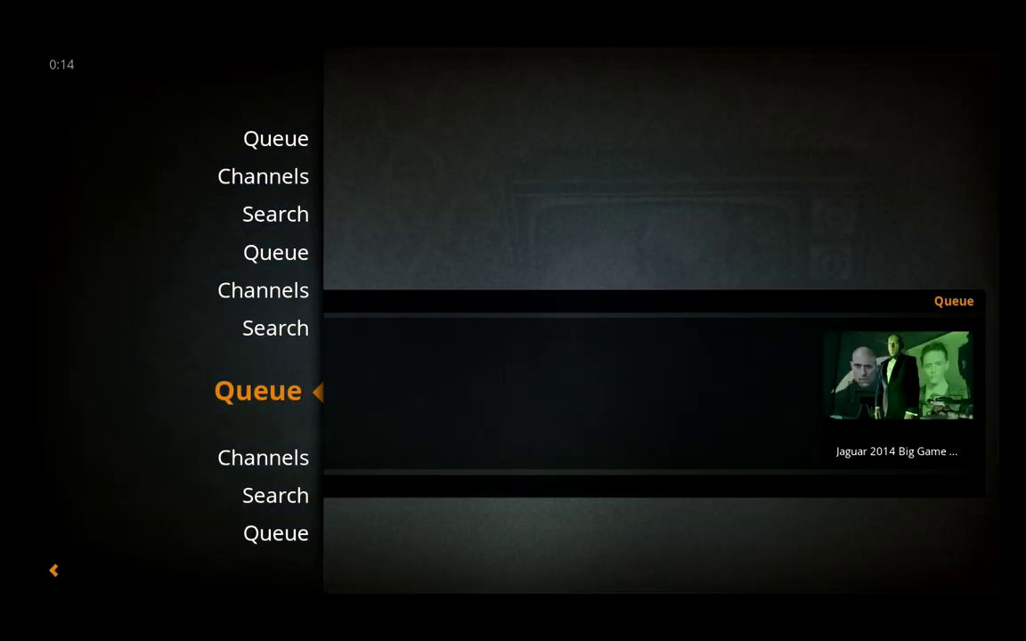
{"action": "key", "text": "Up"}
{"action": "key", "text": "Up"}
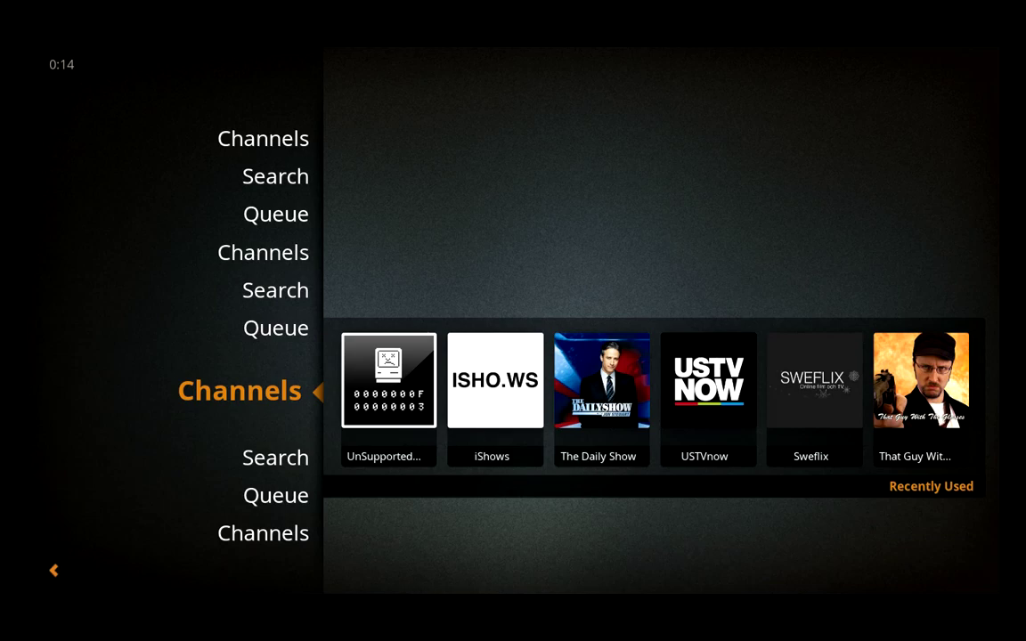
Step: Look through the Search, Queue and Channels entries of the home menu, ending on Channels
{"action": "key", "text": "Up"}
{"action": "key", "text": "Up"}
{"action": "key", "text": "Up"}
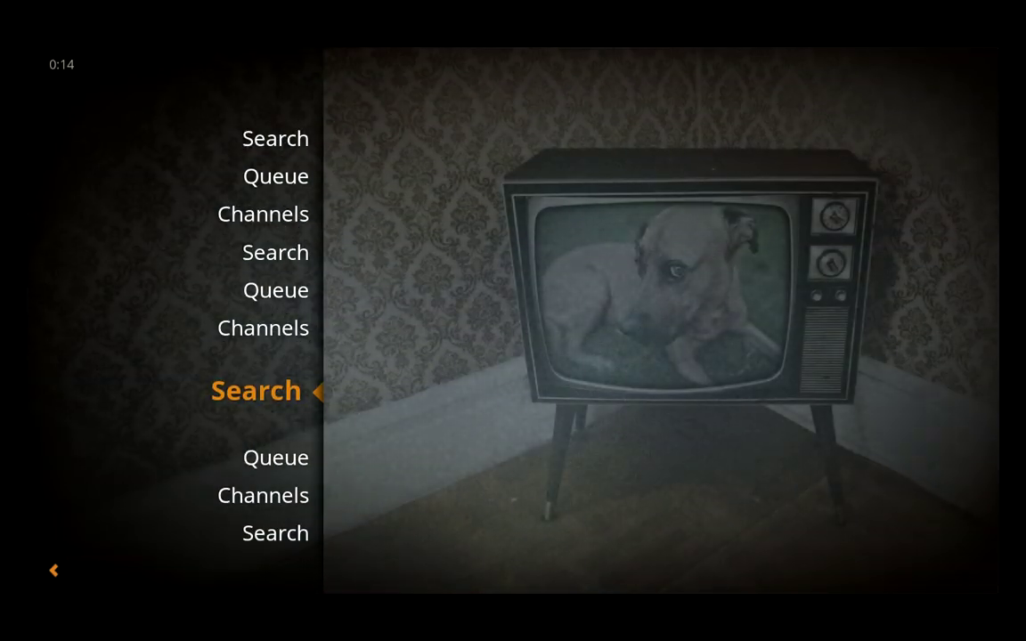
{"action": "key", "text": "Up"}
{"action": "key", "text": "Up"}
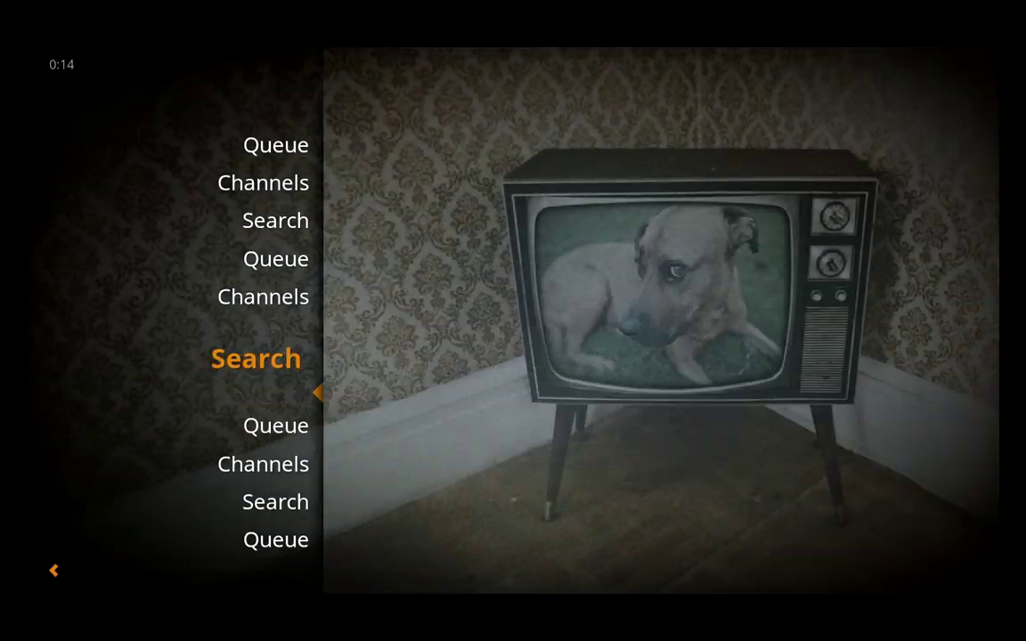
{"action": "key", "text": "Up"}
{"action": "key", "text": "Up"}
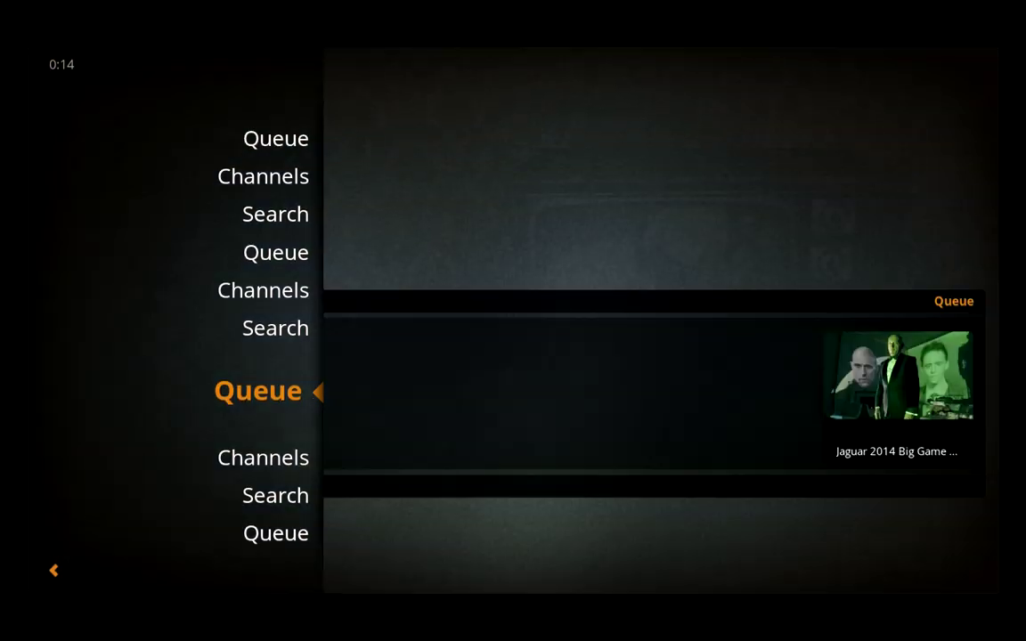
{"action": "key", "text": "Down"}
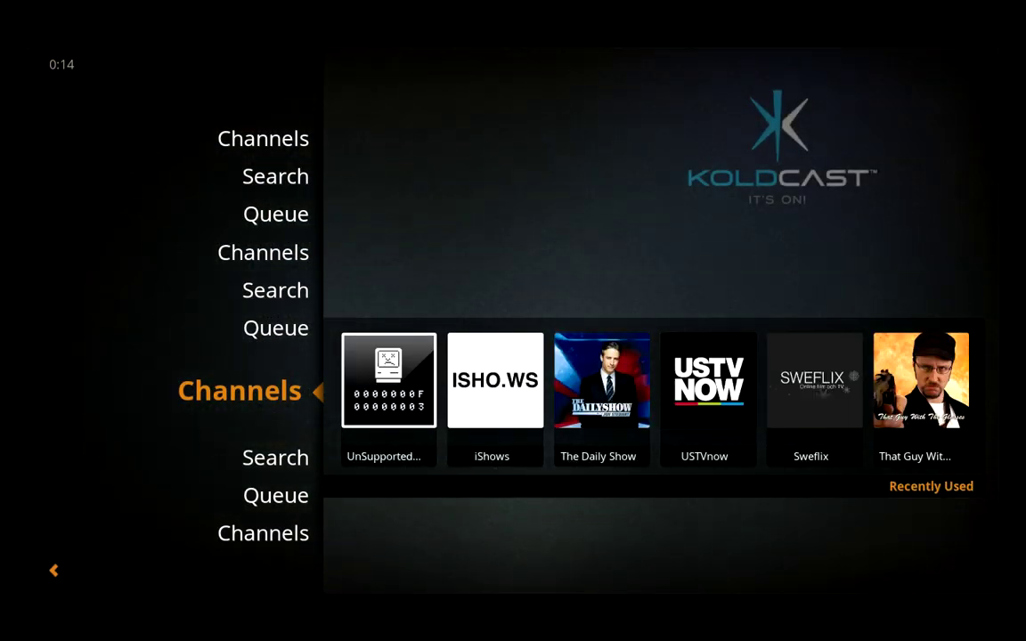
{"action": "key", "text": "Down"}
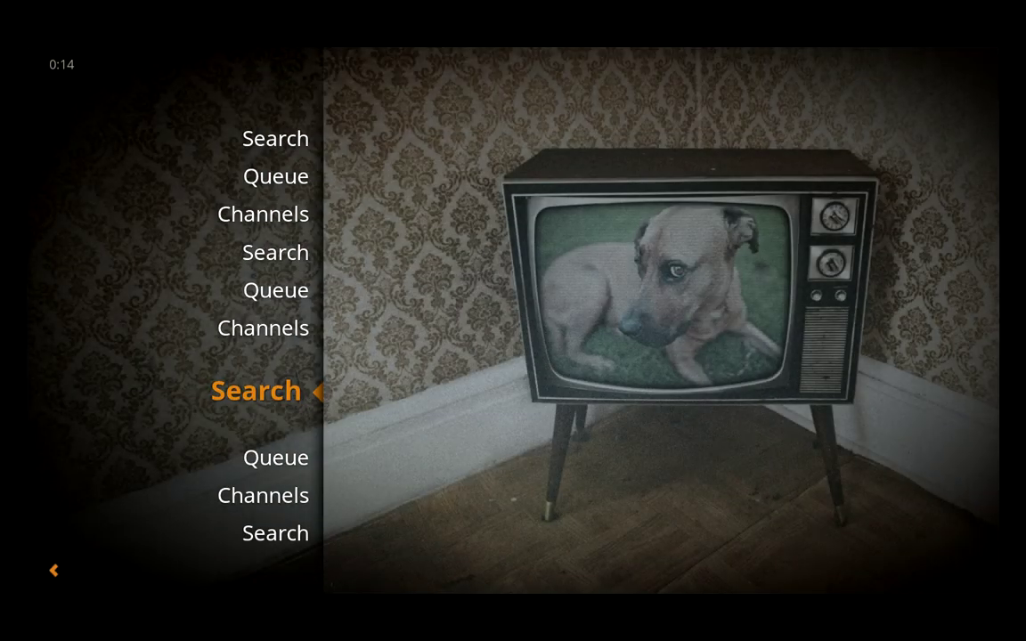
{"action": "key", "text": "Down"}
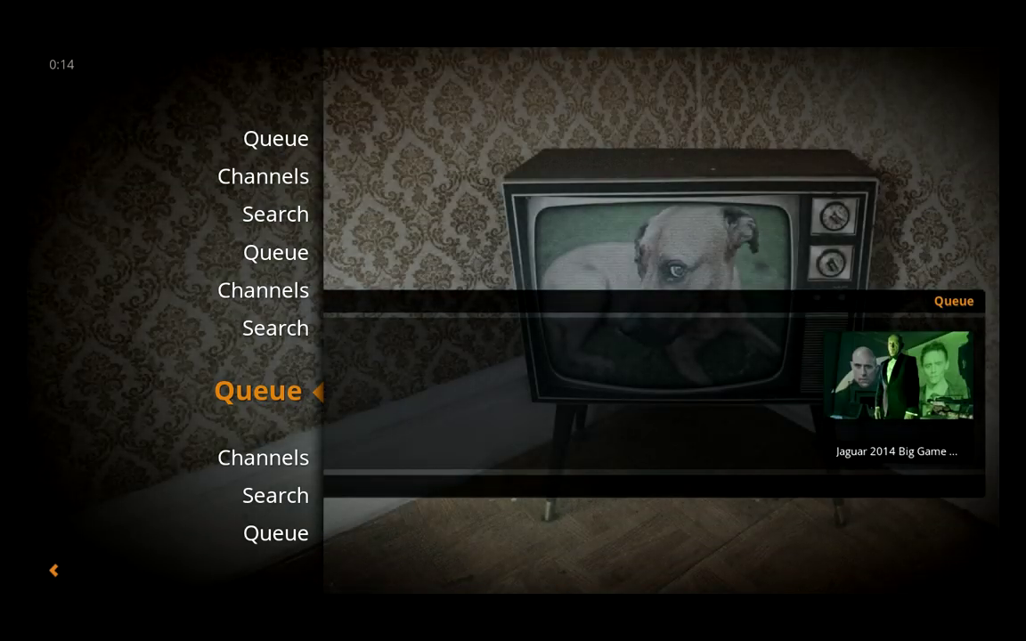
{"action": "key", "text": "Down"}
Step: Show the secondary home menu, highlight Channel Directory, and switch to the main menu and back once
{"action": "key", "text": "Left"}
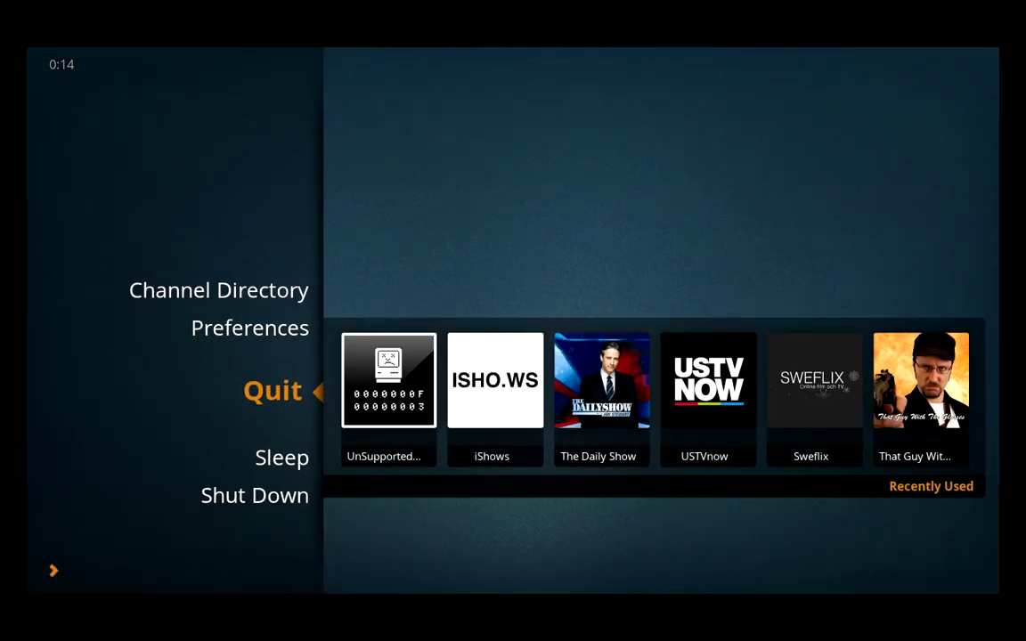
{"action": "key", "text": "Up"}
{"action": "key", "text": "Up"}
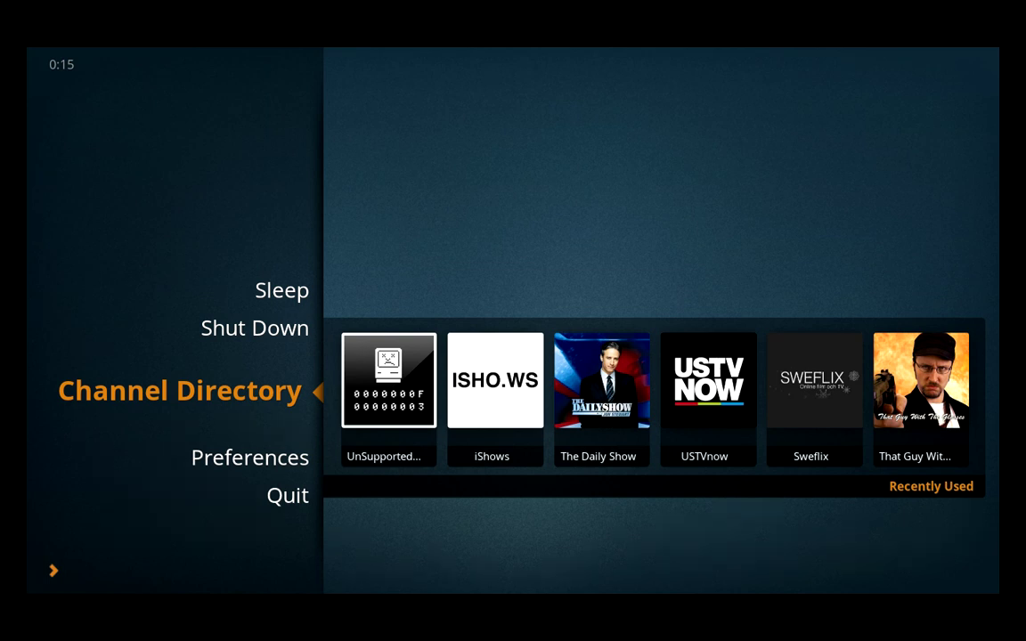
{"action": "key", "text": "Right"}
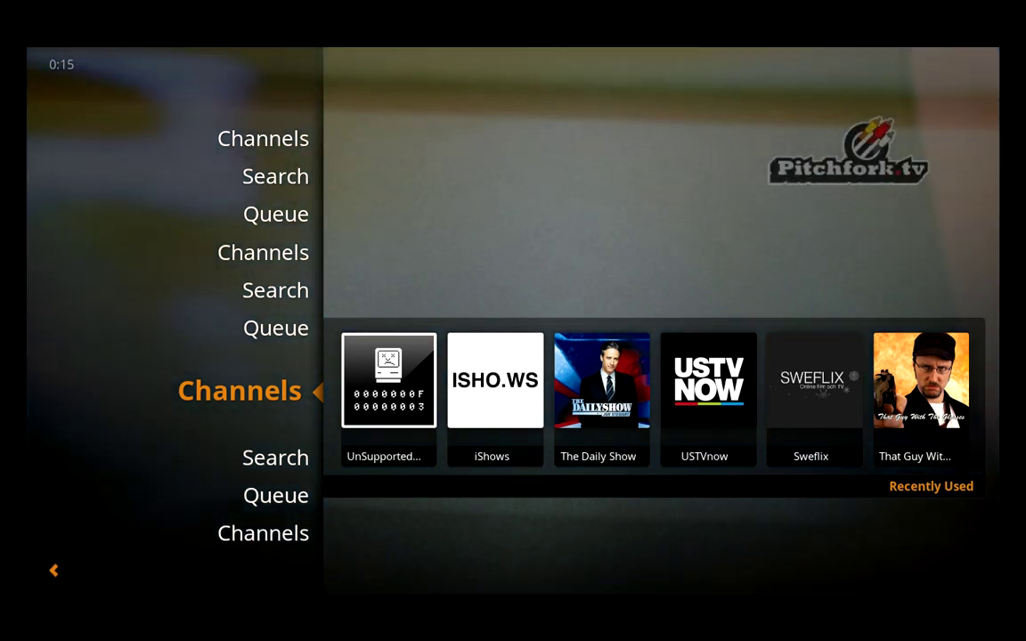
{"action": "key", "text": "Left"}
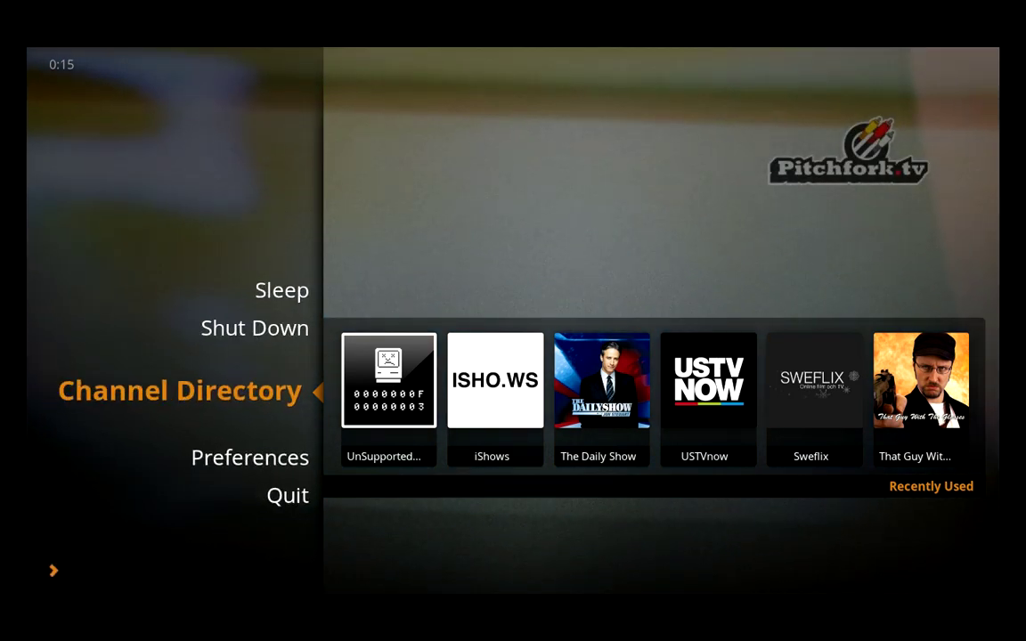
Step: Cycle through the secondary home menu's options back to Channel Directory and open it
{"action": "key", "text": "Down"}
{"action": "key", "text": "Down"}
{"action": "key", "text": "Down"}
{"action": "key", "text": "Down"}
{"action": "key", "text": "Down"}
{"action": "key", "text": "Return"}
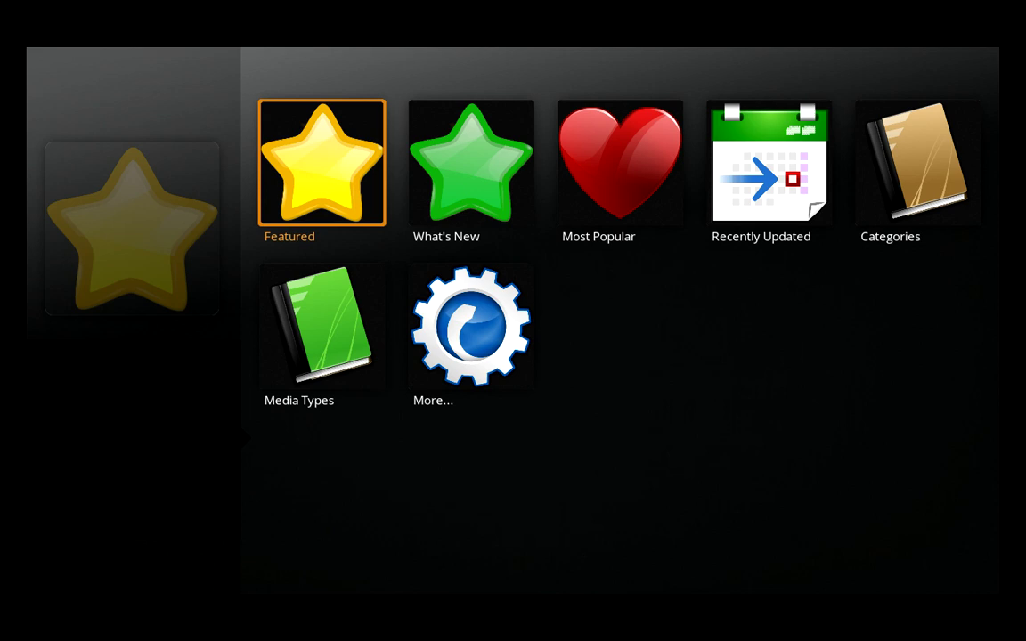
Step: Examine the first row of Channel Directory sections, including What's New and Most Popular, ending back on Featured
{"action": "key", "text": "Right"}
{"action": "key", "text": "Right"}
{"action": "key", "text": "Right"}
{"action": "key", "text": "Right"}
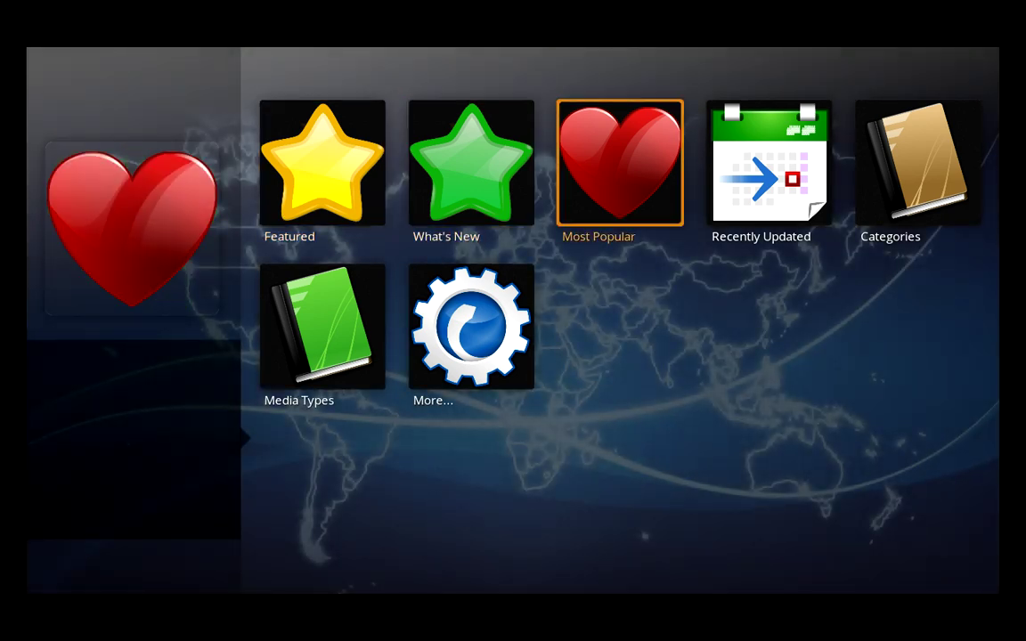
{"action": "key", "text": "Left"}
{"action": "key", "text": "Left"}
{"action": "key", "text": "Left"}
{"action": "key", "text": "Left"}
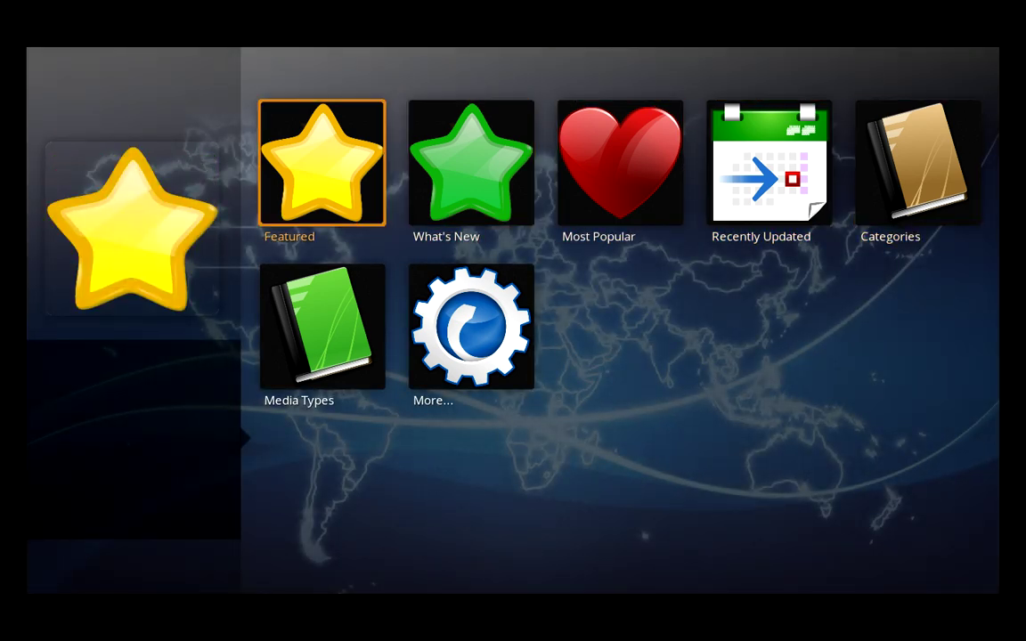
Step: Open the More... section of the Channel Directory and display All Available Plug-ins
{"action": "key", "text": "Down"}
{"action": "key", "text": "Right"}
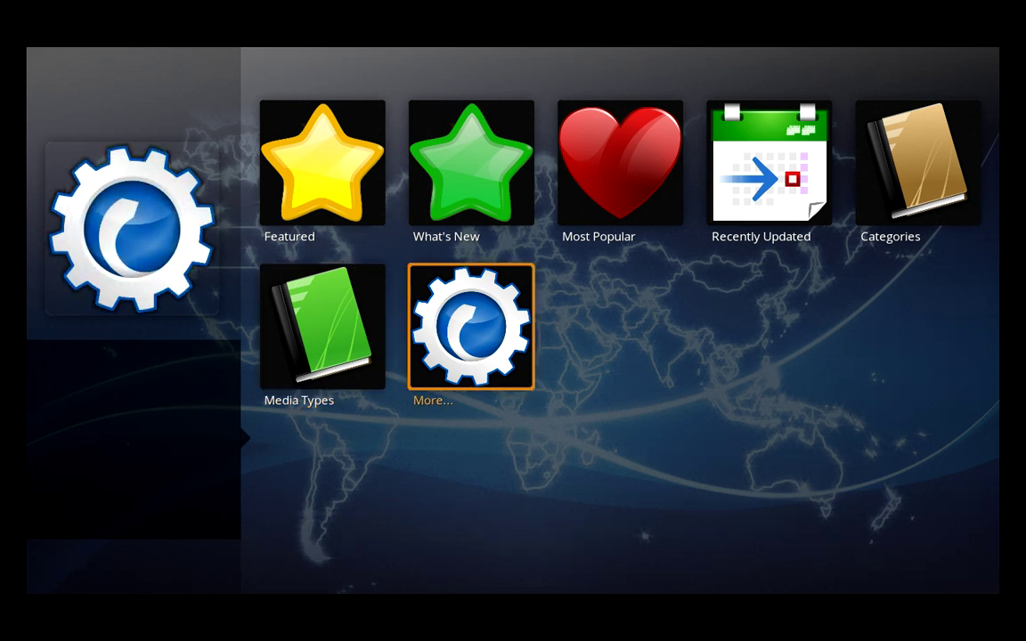
{"action": "key", "text": "Return"}
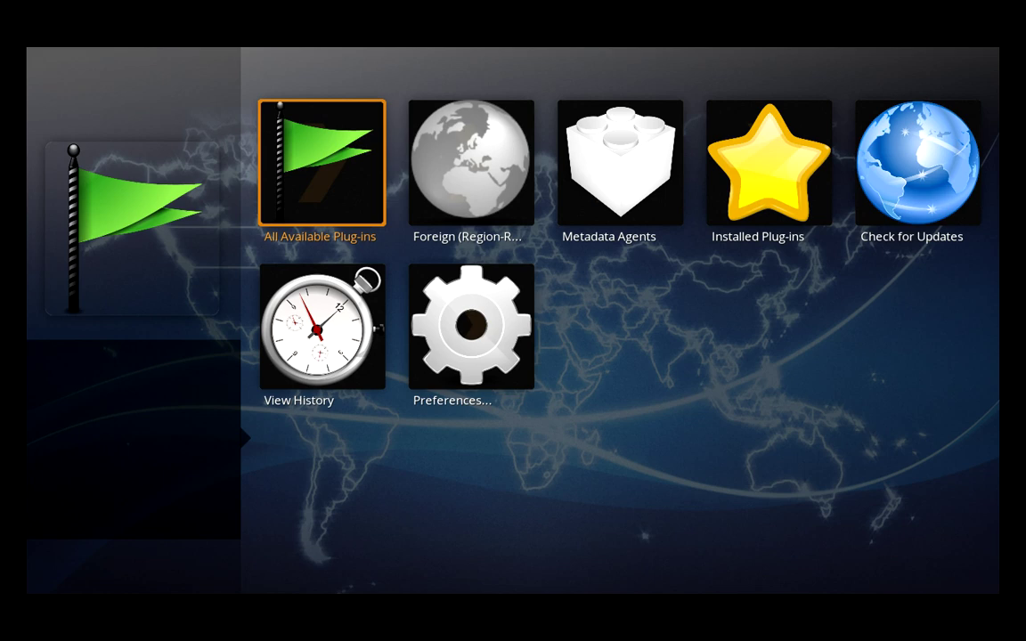
{"action": "key", "text": "Return"}
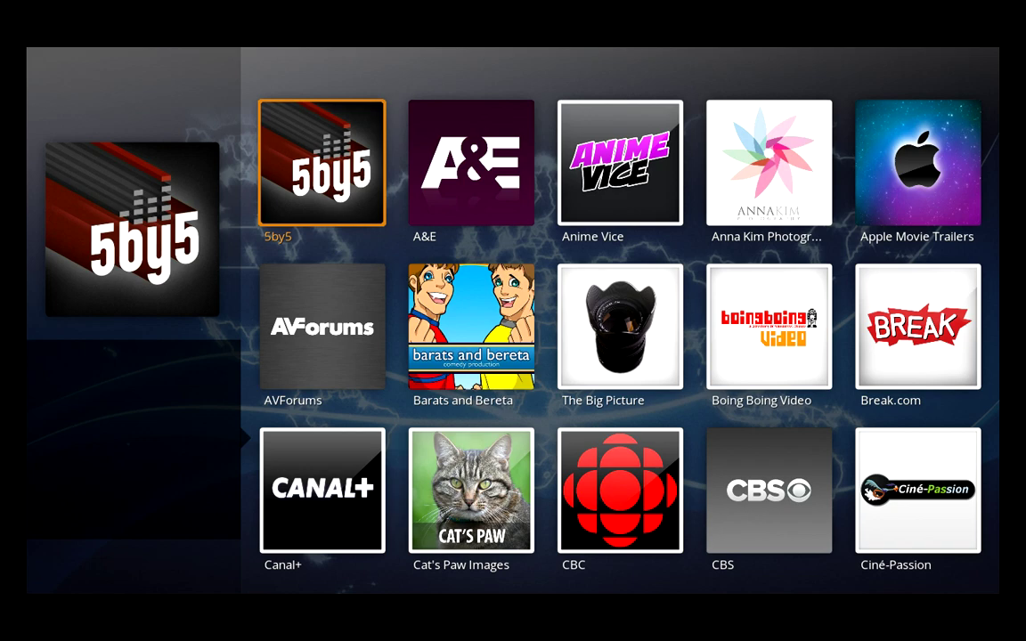
Step: Look over the available plug-ins in the list, from 5by5 down to Live Music Archive
{"action": "key", "text": "Up"}
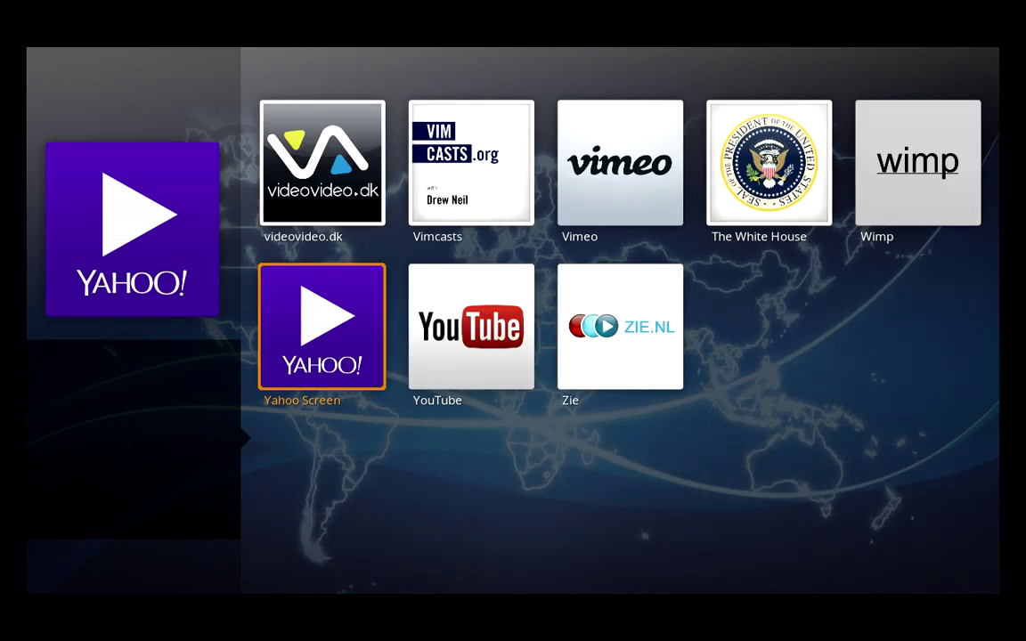
{"action": "key", "text": "Down"}
{"action": "key", "text": "Right"}
{"action": "key", "text": "Right"}
{"action": "key", "text": "Down"}
{"action": "key", "text": "Down"}
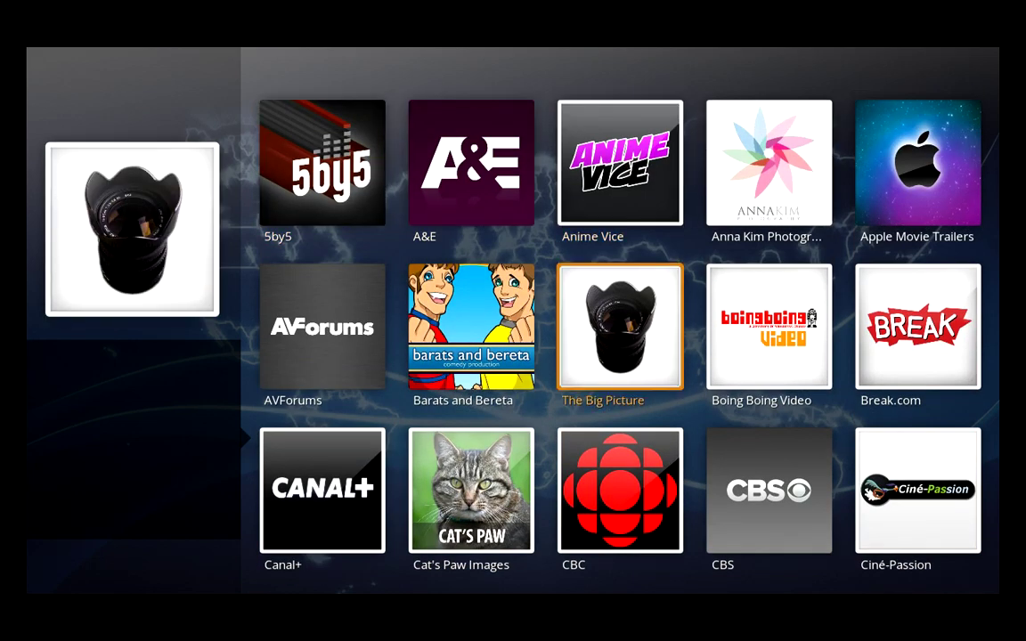
{"action": "key", "text": "Down"}
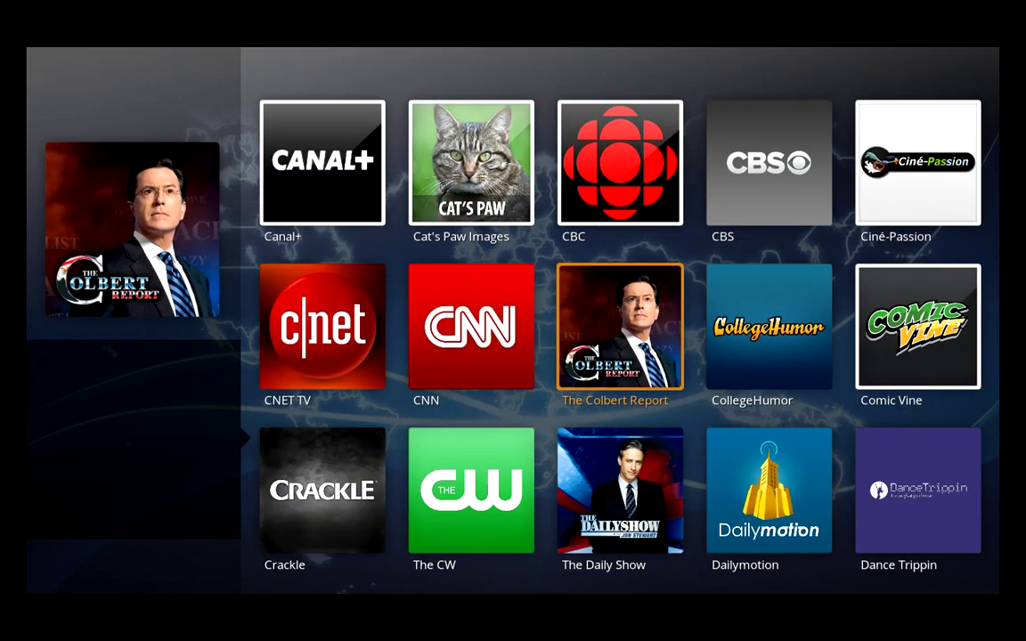
{"action": "key", "text": "Down"}
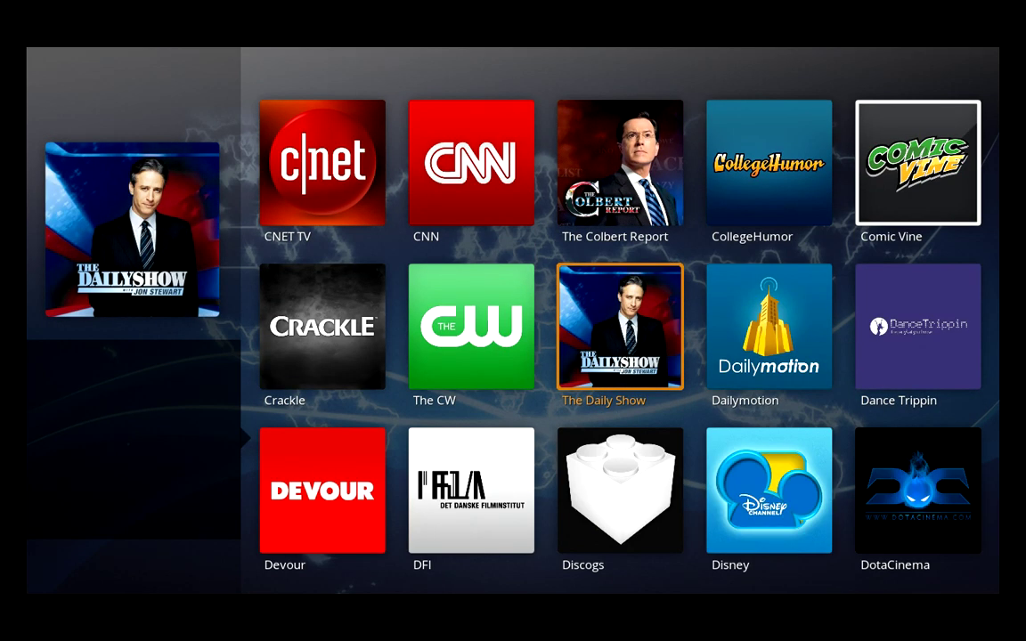
{"action": "key", "text": "Down"}
{"action": "key", "text": "Down"}
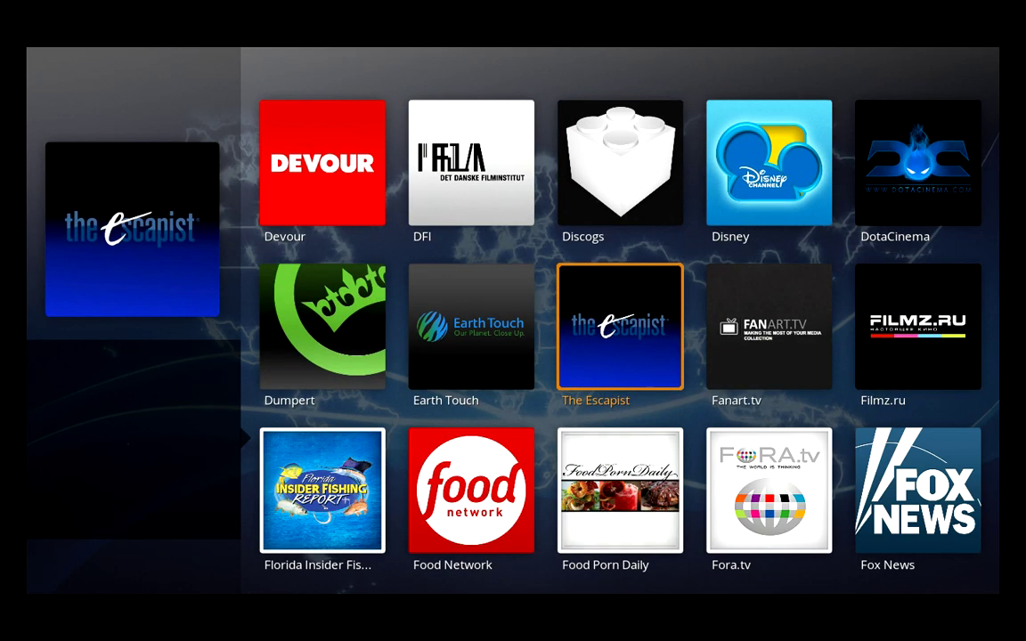
{"action": "key", "text": "Down"}
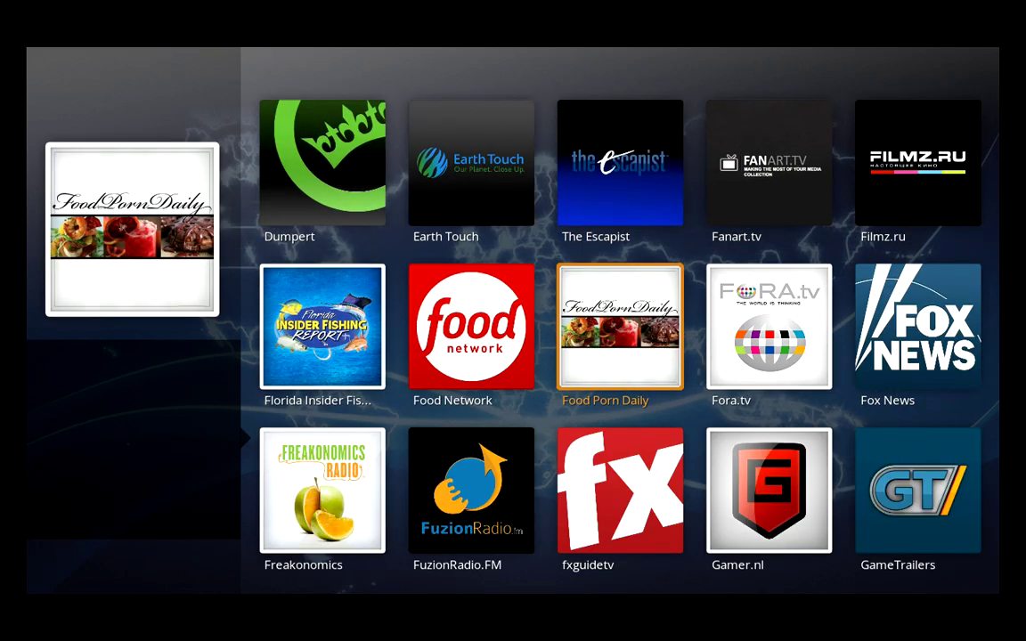
{"action": "key", "text": "Down"}
{"action": "key", "text": "Down"}
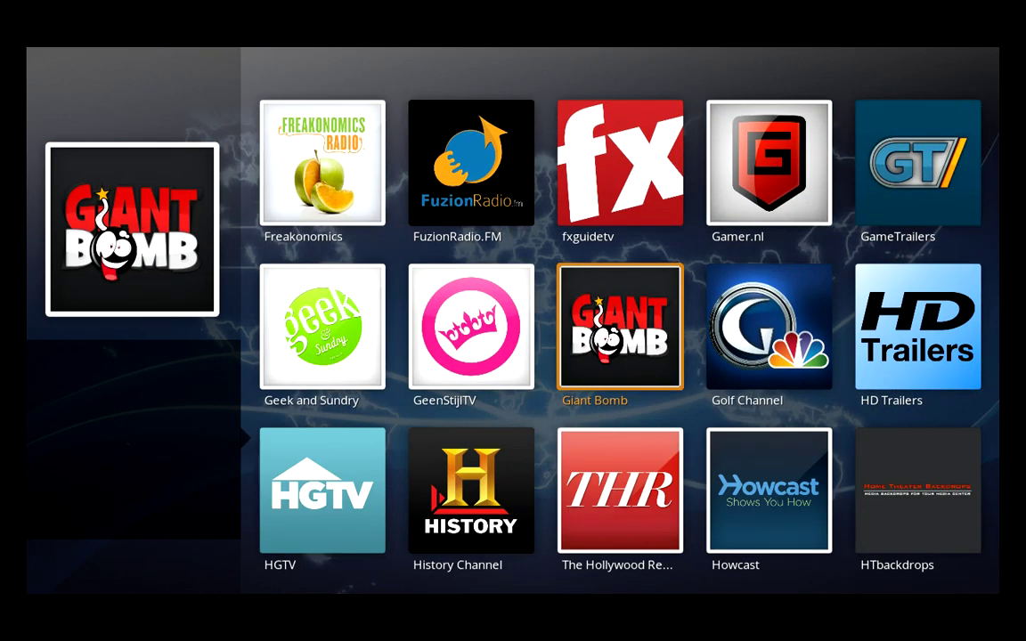
{"action": "key", "text": "Down"}
{"action": "key", "text": "Down"}
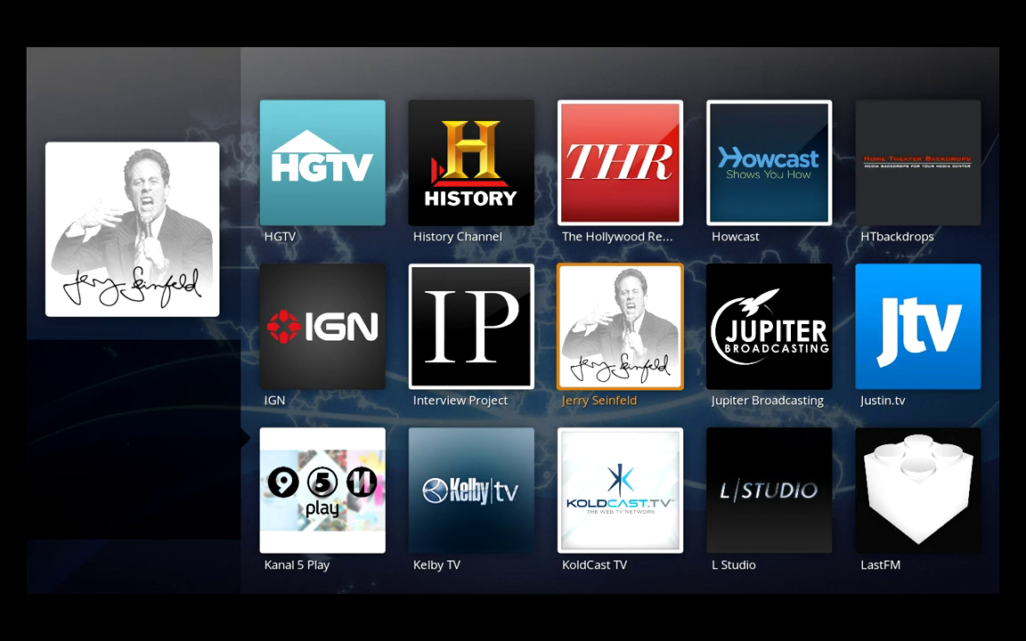
{"action": "key", "text": "Down"}
{"action": "key", "text": "Down"}
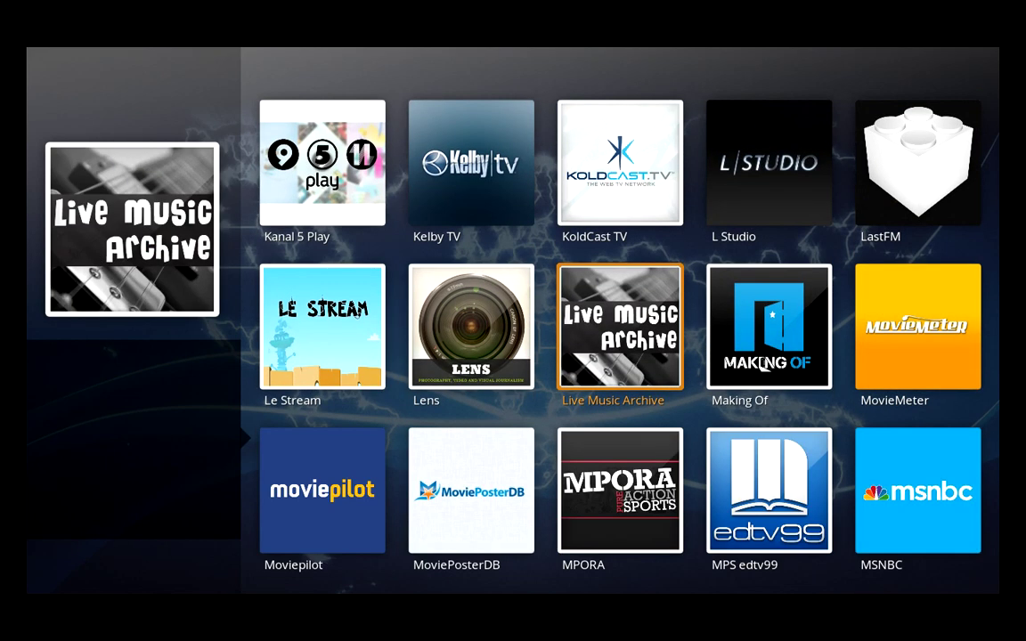
Step: Review the plug-ins again while going back up the list from Live Music Archive to CBC
{"action": "key", "text": "Up"}
{"action": "key", "text": "Up"}
{"action": "key", "text": "Up"}
{"action": "key", "text": "Up"}
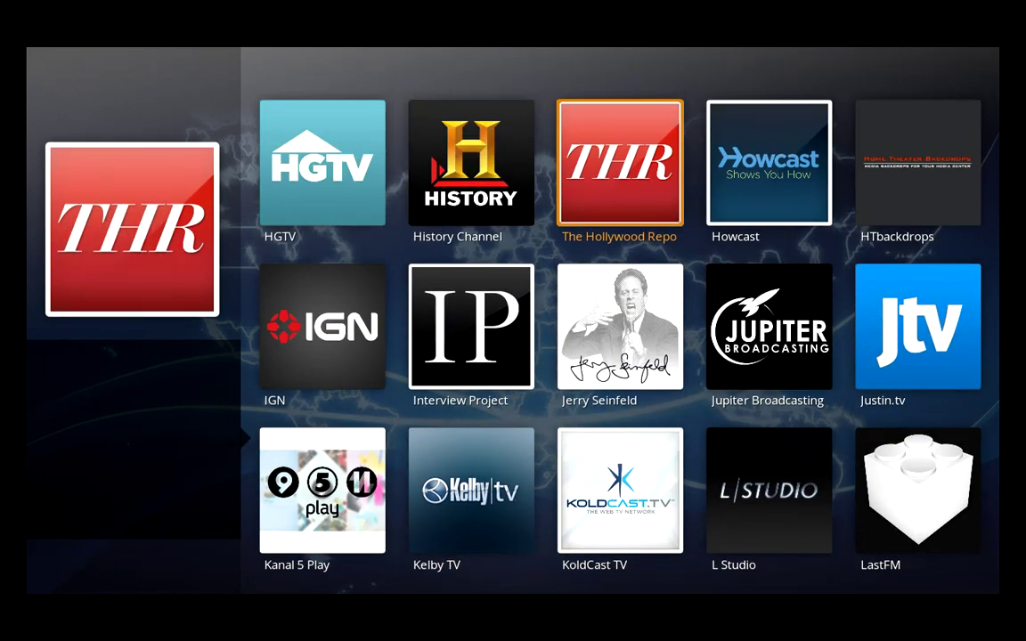
{"action": "key", "text": "Up"}
{"action": "key", "text": "Up"}
{"action": "key", "text": "Up"}
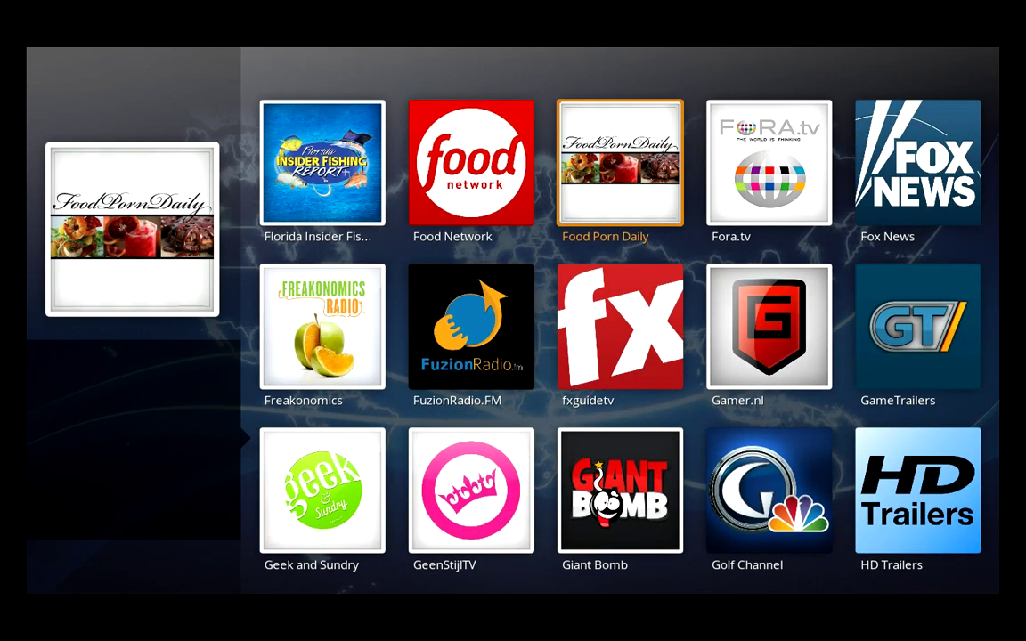
{"action": "key", "text": "Up"}
{"action": "key", "text": "Up"}
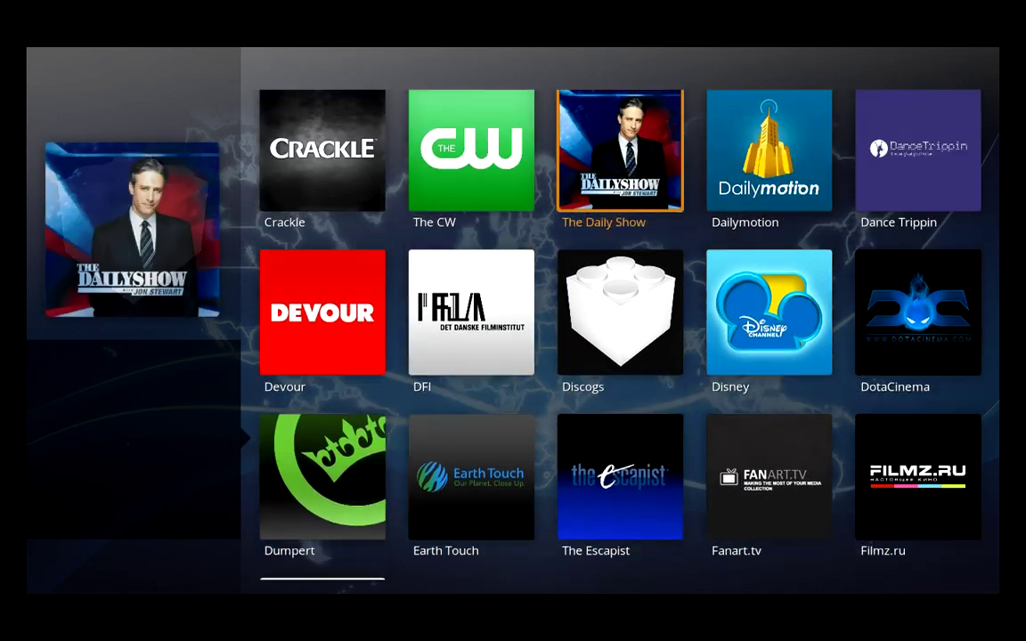
{"action": "key", "text": "Up"}
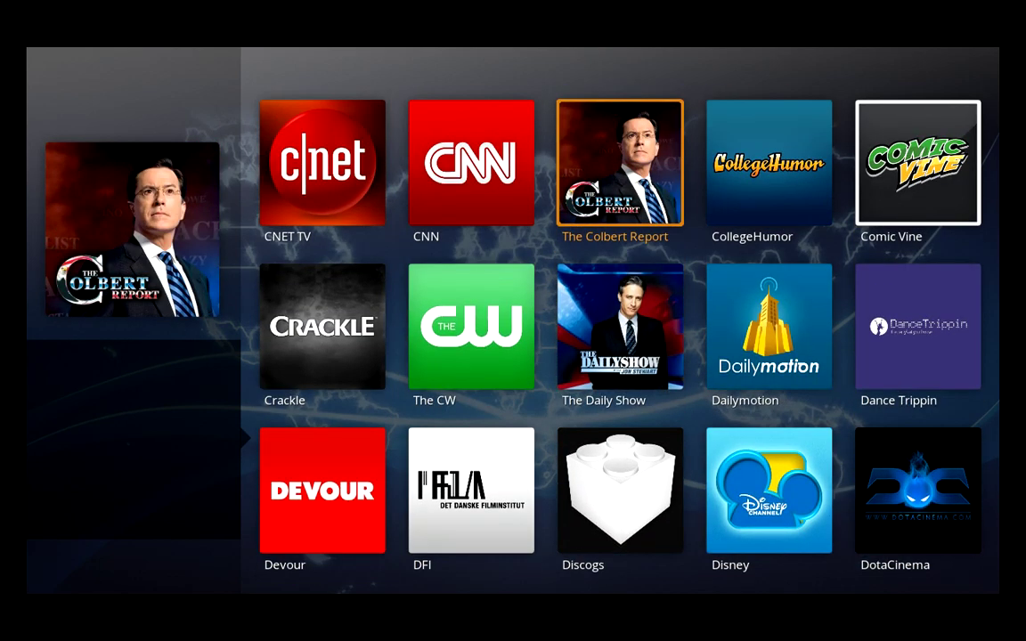
{"action": "key", "text": "Up"}
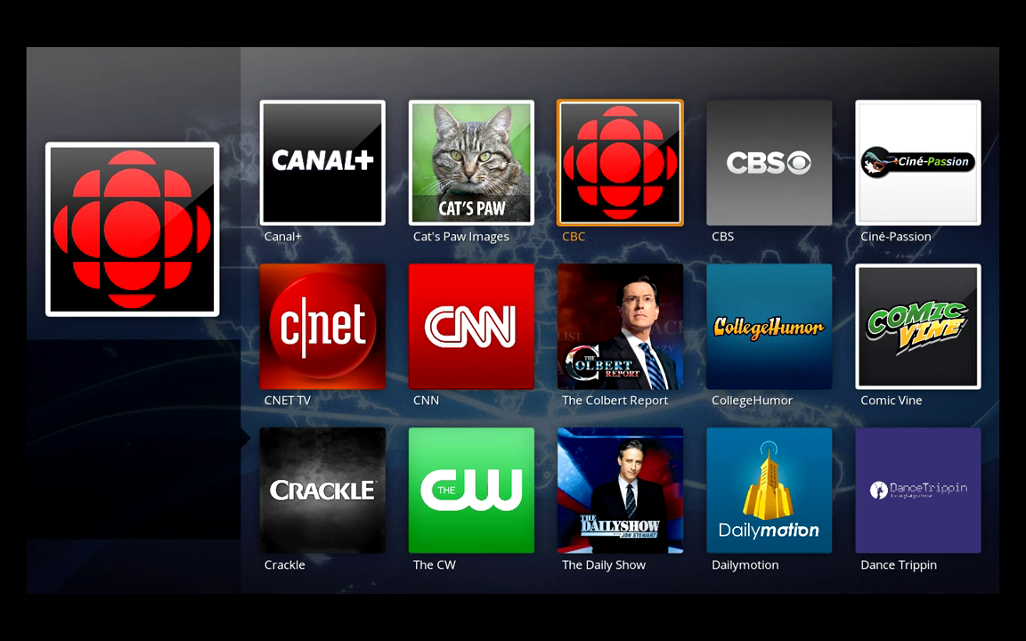
Step: Highlight the Crackle plug-in, and leave the plug-in list for the More... section
{"action": "key", "text": "Down"}
{"action": "key", "text": "Down"}
{"action": "key", "text": "Left"}
{"action": "key", "text": "Left"}
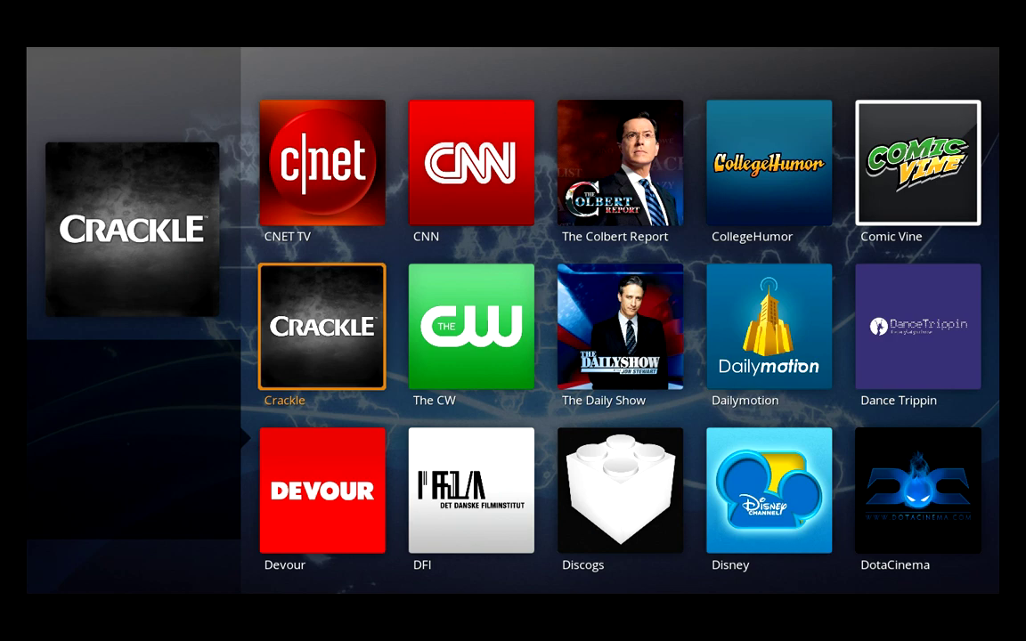
{"action": "key", "text": "Escape"}
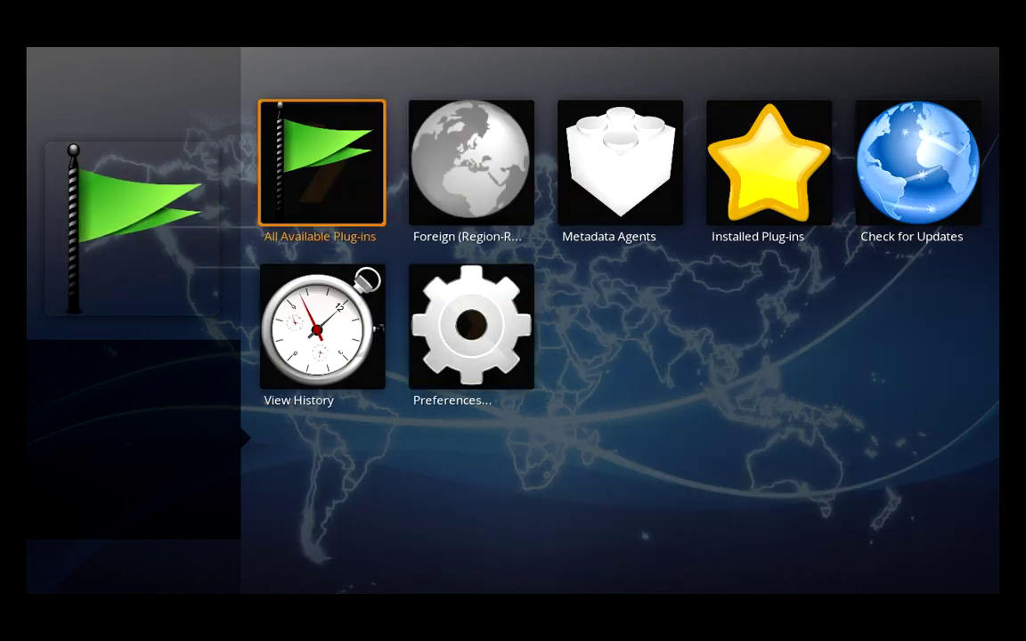
Step: Leave the Channel Directory, go through the recently used channels to Crackle and open its movie genres
{"action": "key", "text": "Return"}
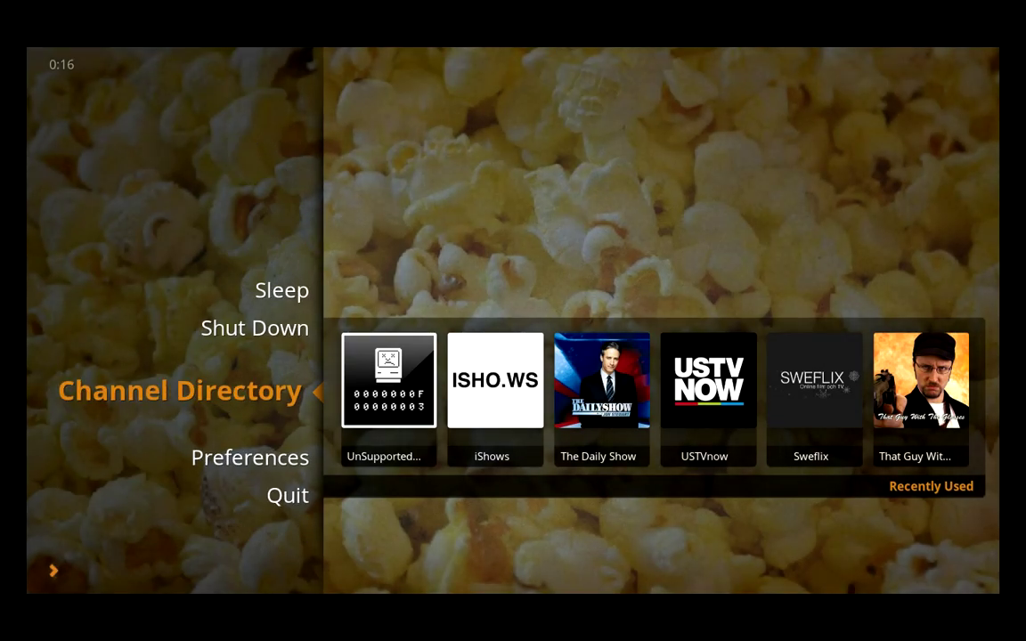
{"action": "key", "text": "Right"}
{"action": "key", "text": "Right"}
{"action": "key", "text": "Right"}
{"action": "key", "text": "Right"}
{"action": "key", "text": "Right"}
{"action": "key", "text": "Right"}
{"action": "key", "text": "Right"}
{"action": "key", "text": "Right"}
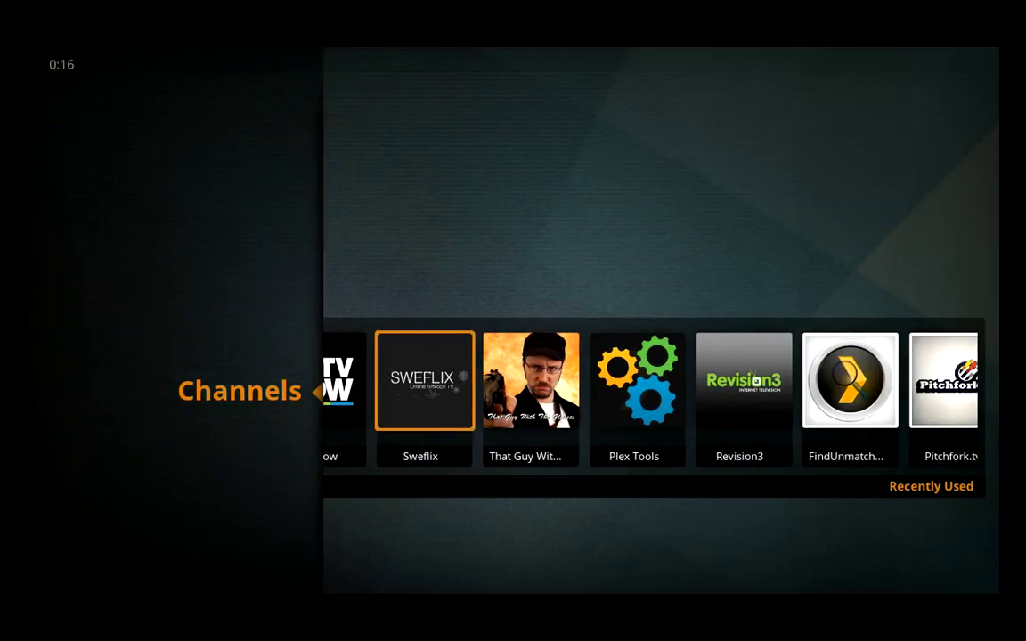
{"action": "key", "text": "Right"}
{"action": "key", "text": "Right"}
{"action": "key", "text": "Right"}
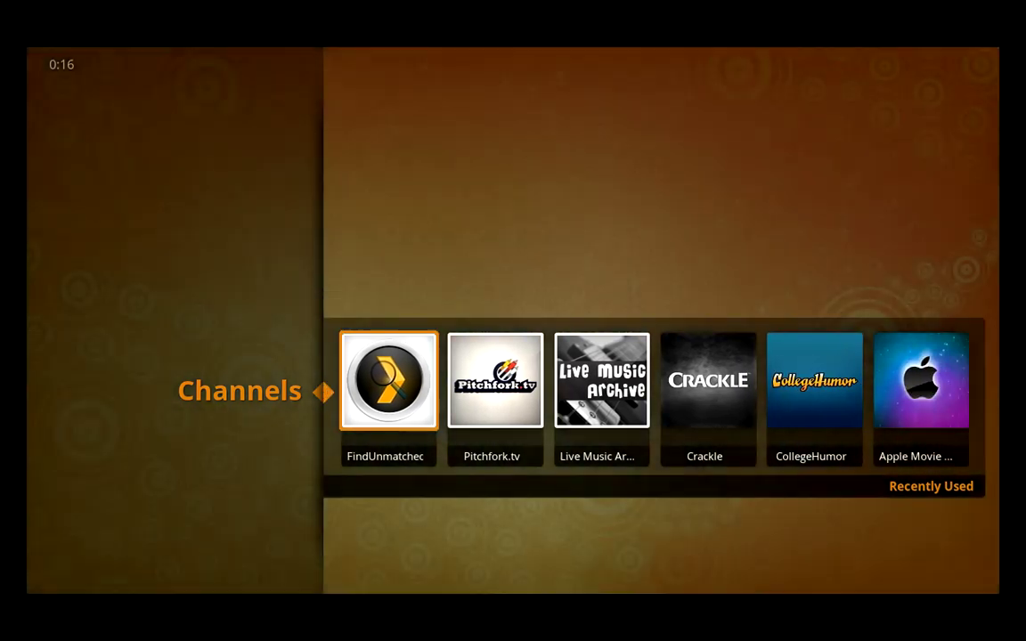
{"action": "key", "text": "Right"}
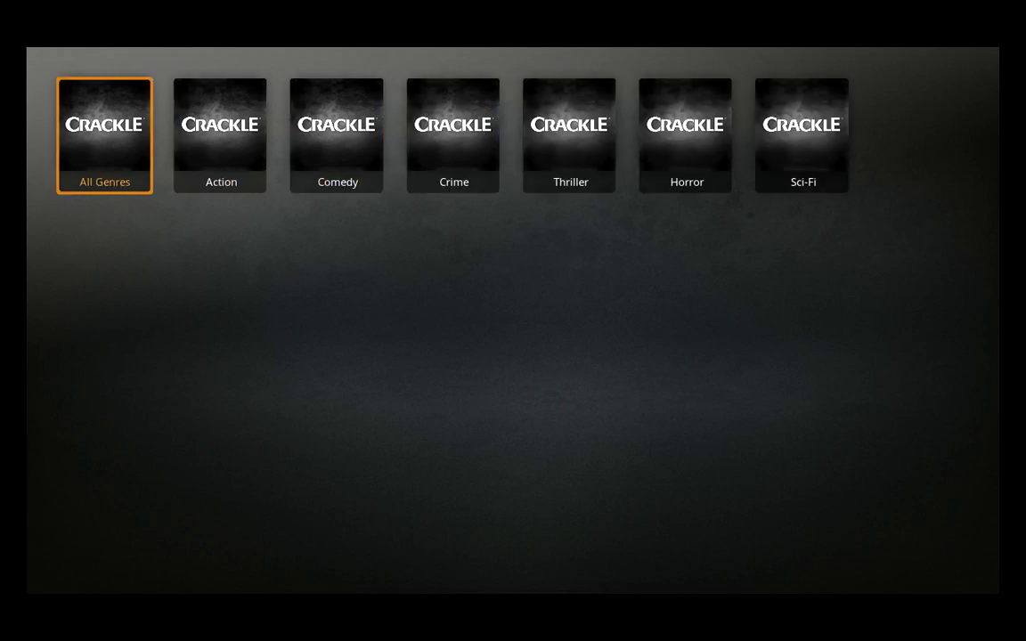
Step: Open the details of the movie 1941 from Crackle's All Genres, and check its available playback versions
{"action": "key", "text": "Return"}
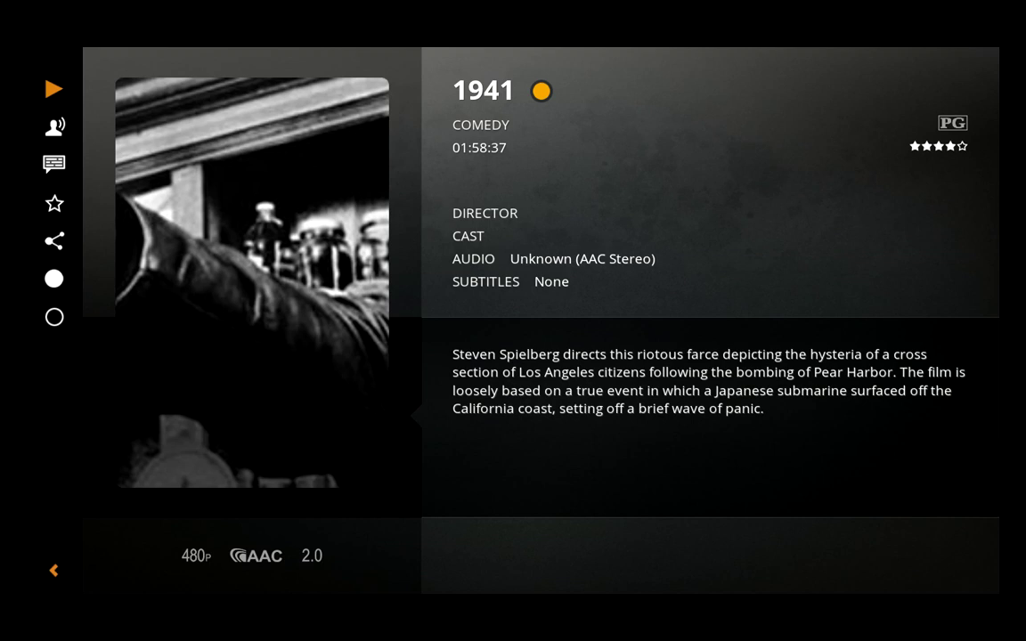
{"action": "key", "text": "Return"}
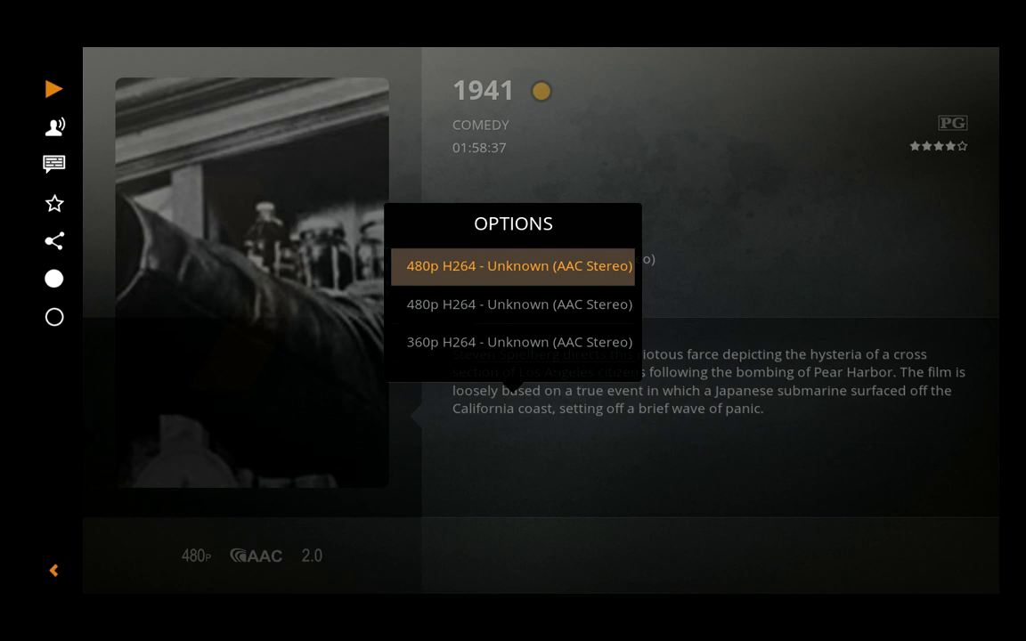
{"action": "key", "text": "Escape"}
Step: Look through the actions offered for 1941, including audio, subtitles, rating, sharing and the watched markers
{"action": "key", "text": "Down"}
{"action": "key", "text": "Down"}
{"action": "key", "text": "Down"}
{"action": "key", "text": "Down"}
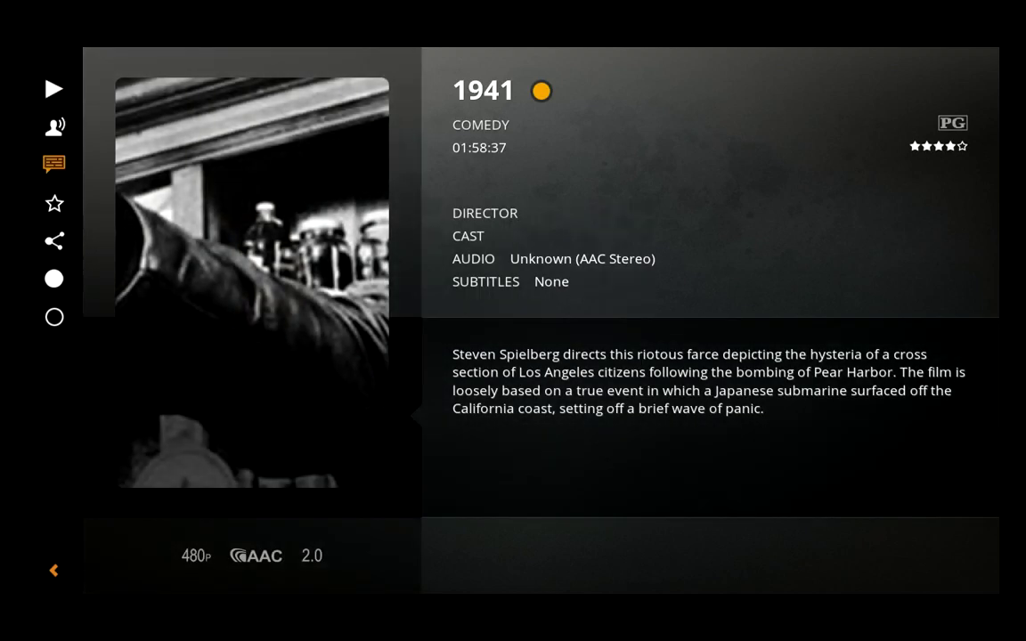
{"action": "key", "text": "Down"}
{"action": "key", "text": "Down"}
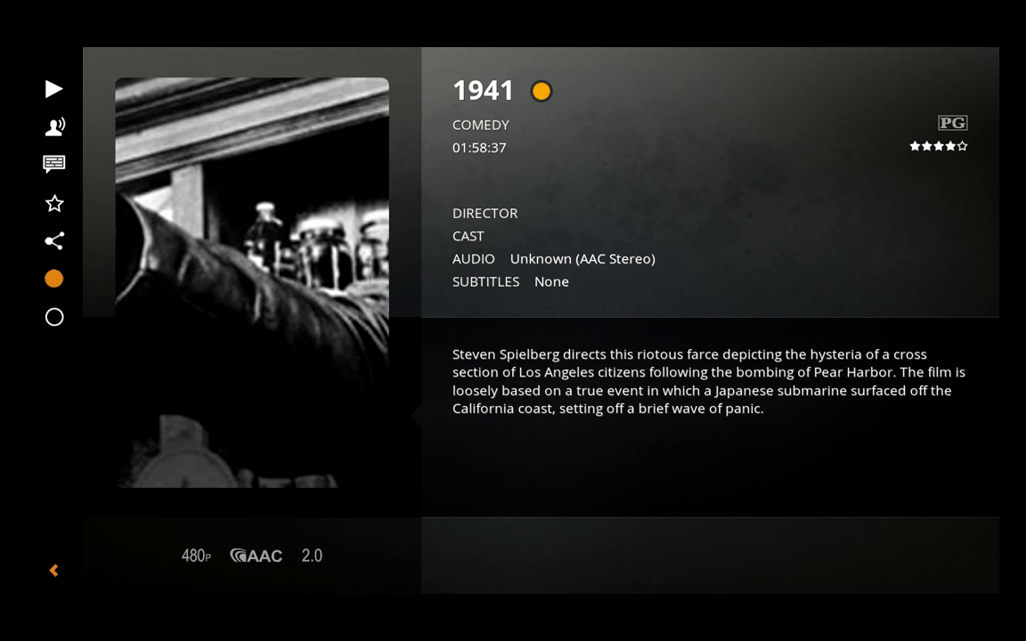
{"action": "key", "text": "Down"}
{"action": "key", "text": "Down"}
{"action": "key", "text": "Down"}
{"action": "key", "text": "Down"}
{"action": "key", "text": "Up"}
{"action": "key", "text": "Up"}
{"action": "key", "text": "Return"}
{"action": "key", "text": "Return"}
{"action": "key", "text": "Down"}
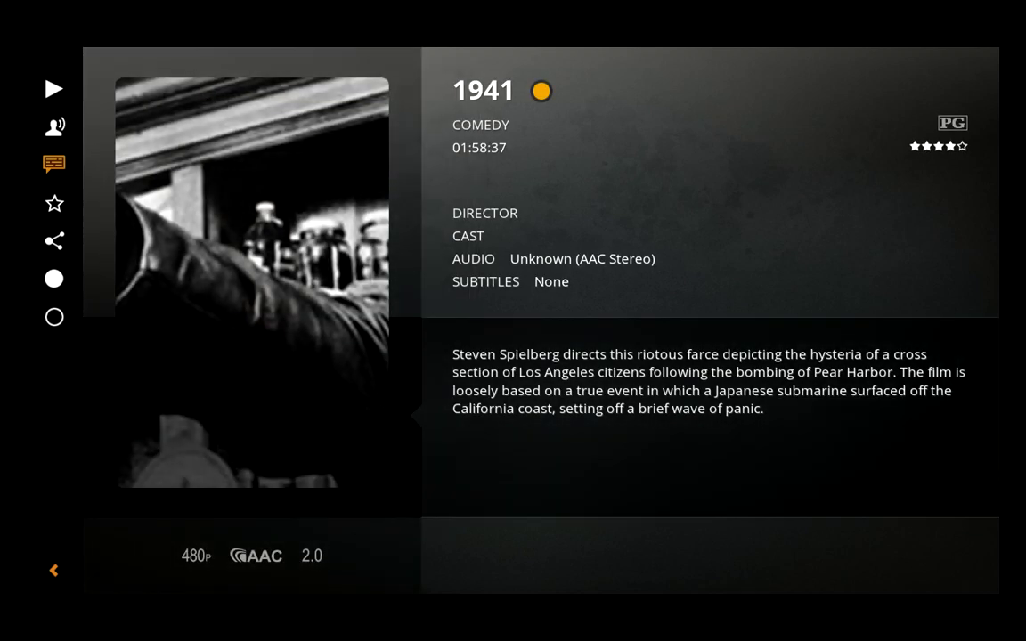
Step: View the subtitle selection and the rating setting for 1941, leaving both without a change
{"action": "key", "text": "Return"}
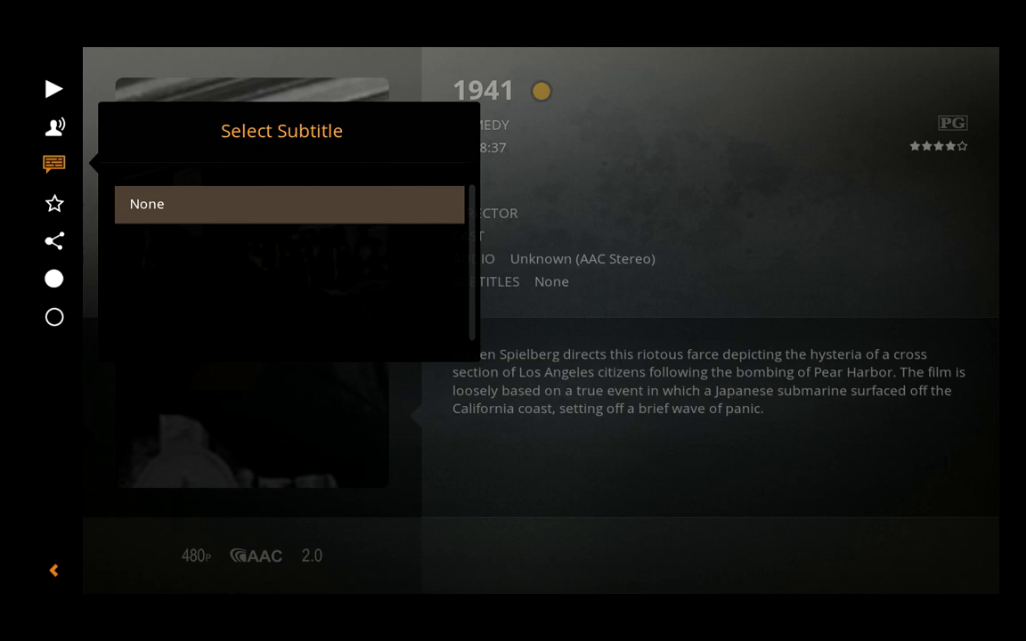
{"action": "key", "text": "Escape"}
{"action": "key", "text": "Down"}
{"action": "key", "text": "Return"}
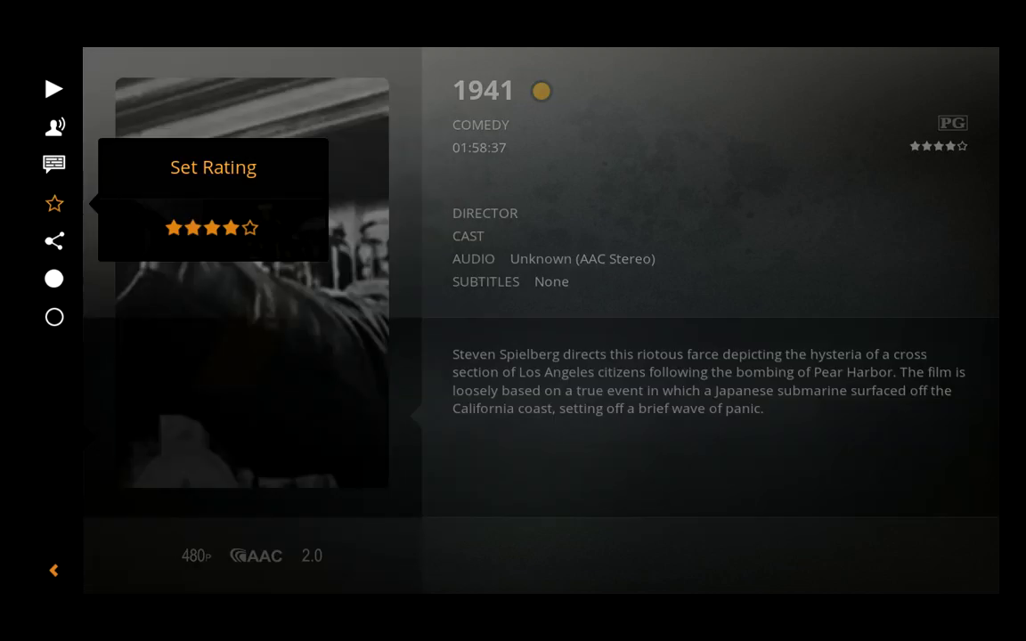
{"action": "key", "text": "Escape"}
Step: Play 1941 using the first 480p H264 version in the playback options
{"action": "key", "text": "Up"}
{"action": "key", "text": "Up"}
{"action": "key", "text": "Up"}
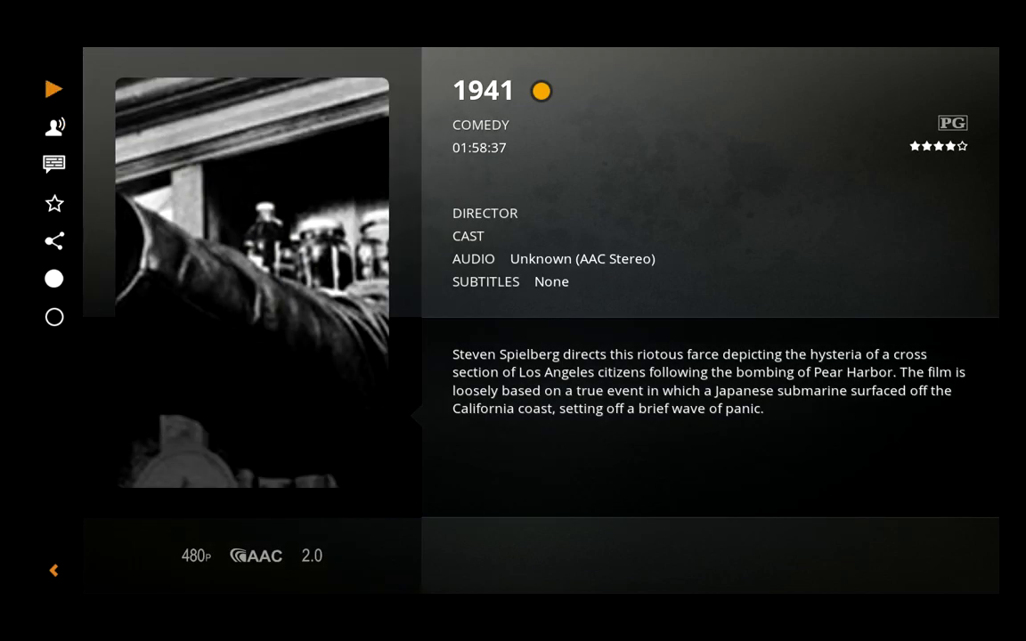
{"action": "key", "text": "Return"}
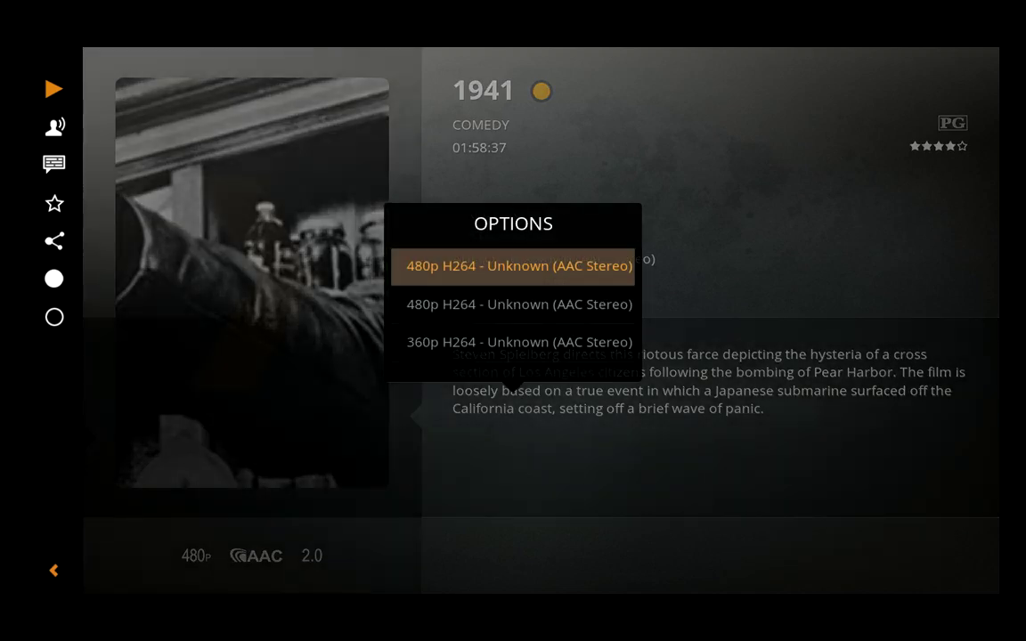
{"action": "key", "text": "Return"}
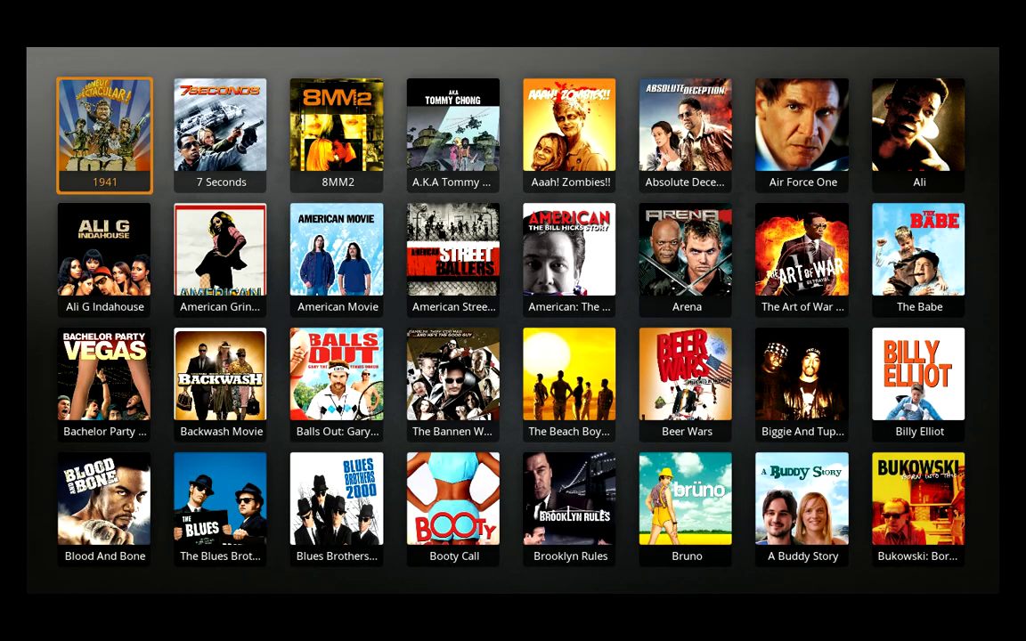
Step: Look over Crackle's All Genres movie list from 1941 down to High School High
{"action": "key", "text": "Down"}
{"action": "key", "text": "Down"}
{"action": "key", "text": "Down"}
{"action": "key", "text": "Down"}
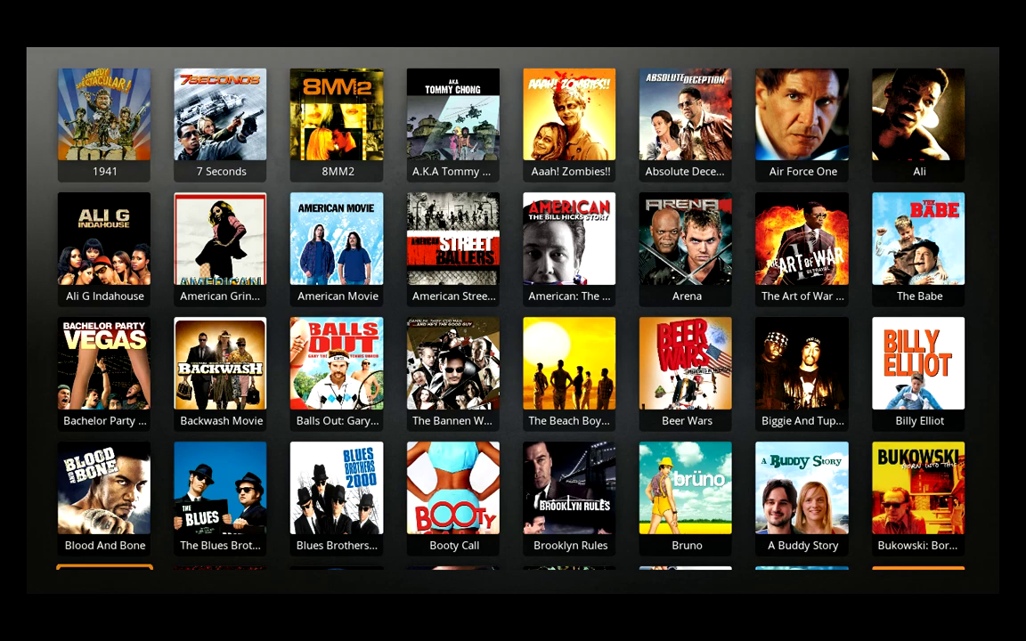
{"action": "key", "text": "Down"}
{"action": "key", "text": "Down"}
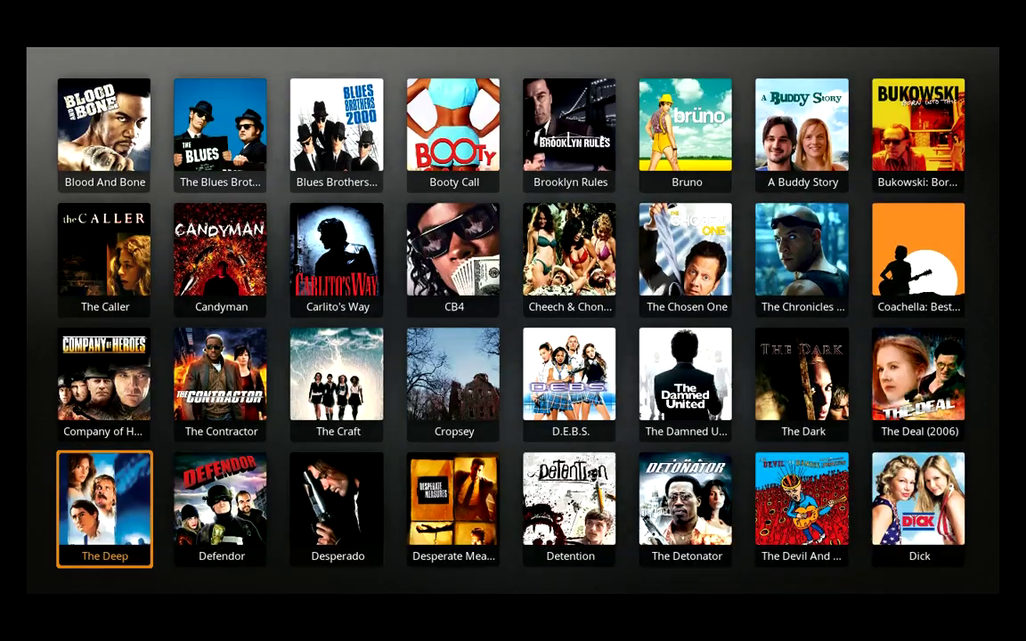
{"action": "key", "text": "Down"}
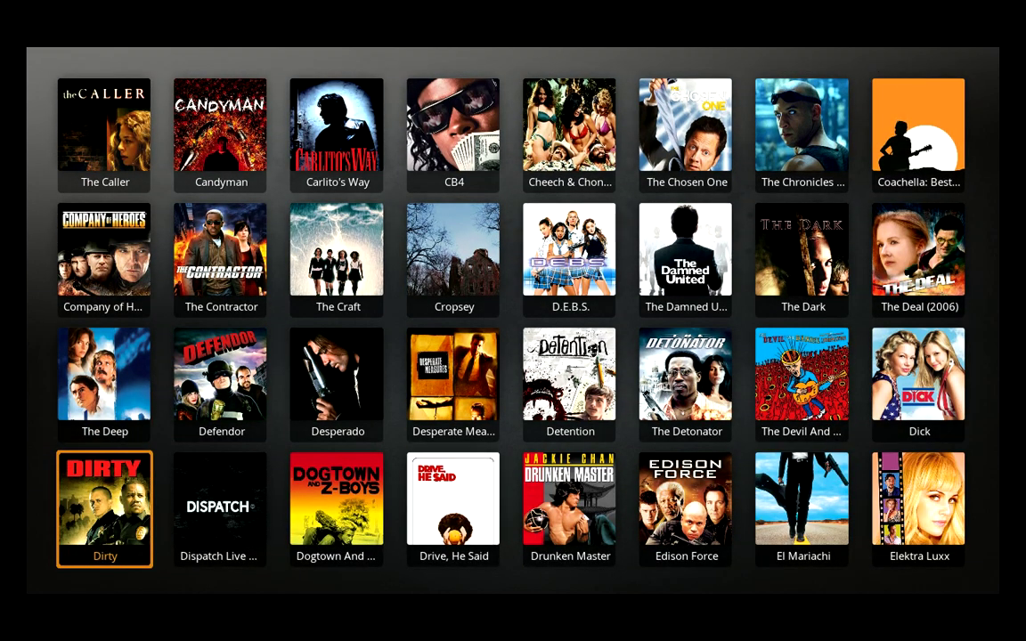
{"action": "key", "text": "Down"}
{"action": "key", "text": "Down"}
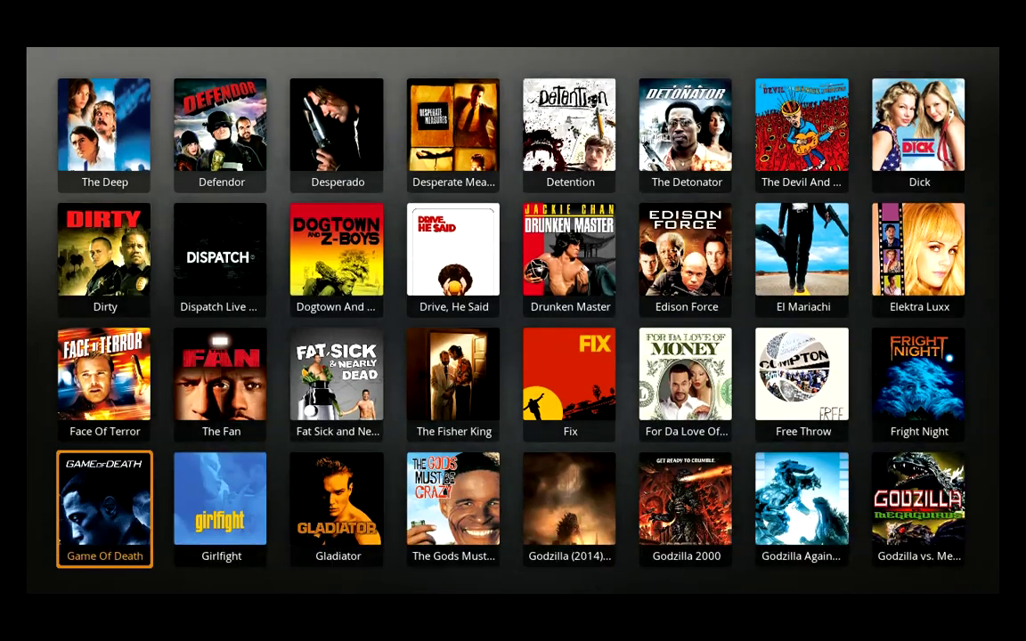
{"action": "key", "text": "Down"}
{"action": "key", "text": "Down"}
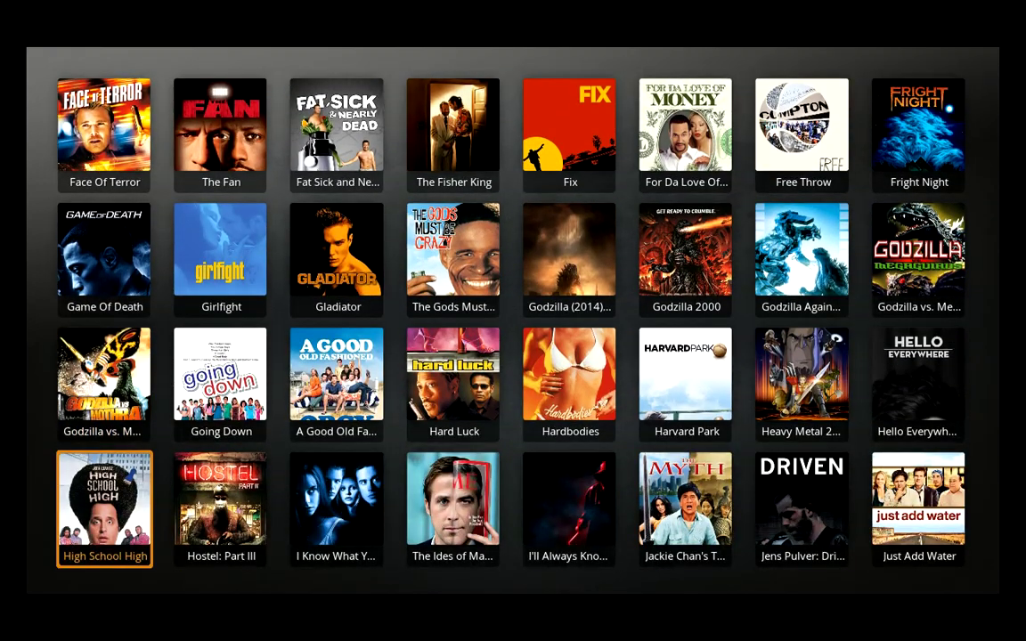
Step: Leave the Crackle movie list and open the channel's list of shows
{"action": "key", "text": "BackSpace"}
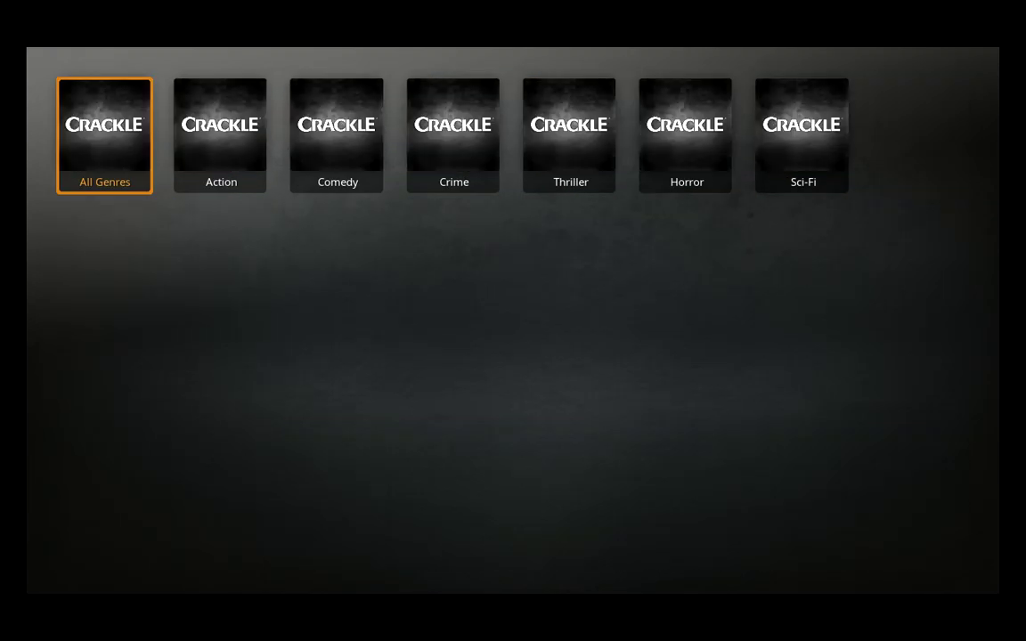
{"action": "key", "text": "BackSpace"}
{"action": "key", "text": "Right"}
{"action": "key", "text": "Return"}
{"action": "key", "text": "Right"}
{"action": "key", "text": "Return"}
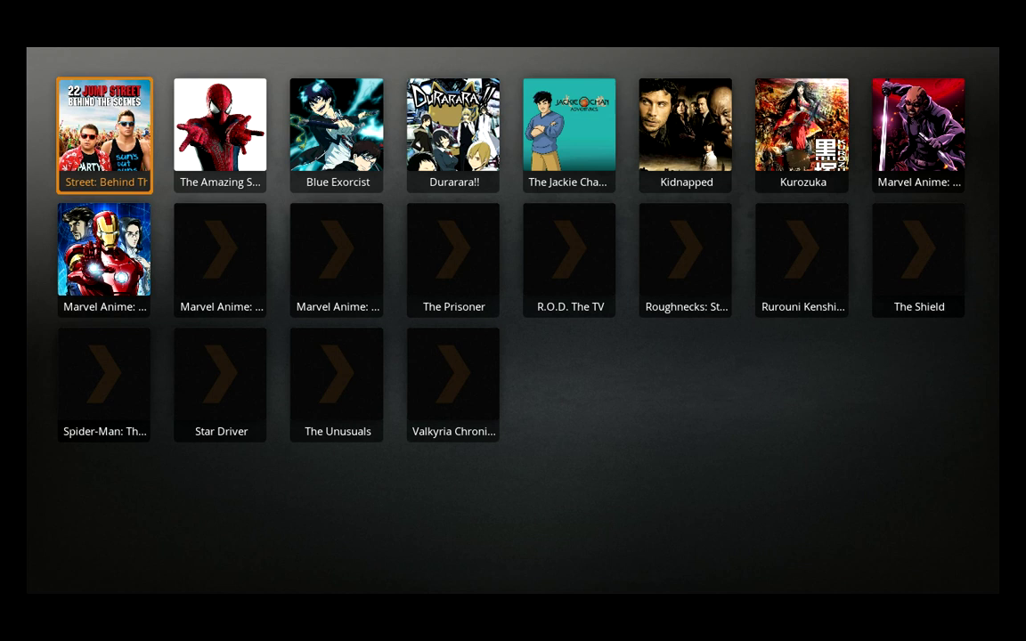
Step: Look over the Crackle shows, from 22 Jump Street to Valkyria Chronicles, and leave the list
{"action": "key", "text": "Down"}
{"action": "key", "text": "Down"}
{"action": "key", "text": "Right"}
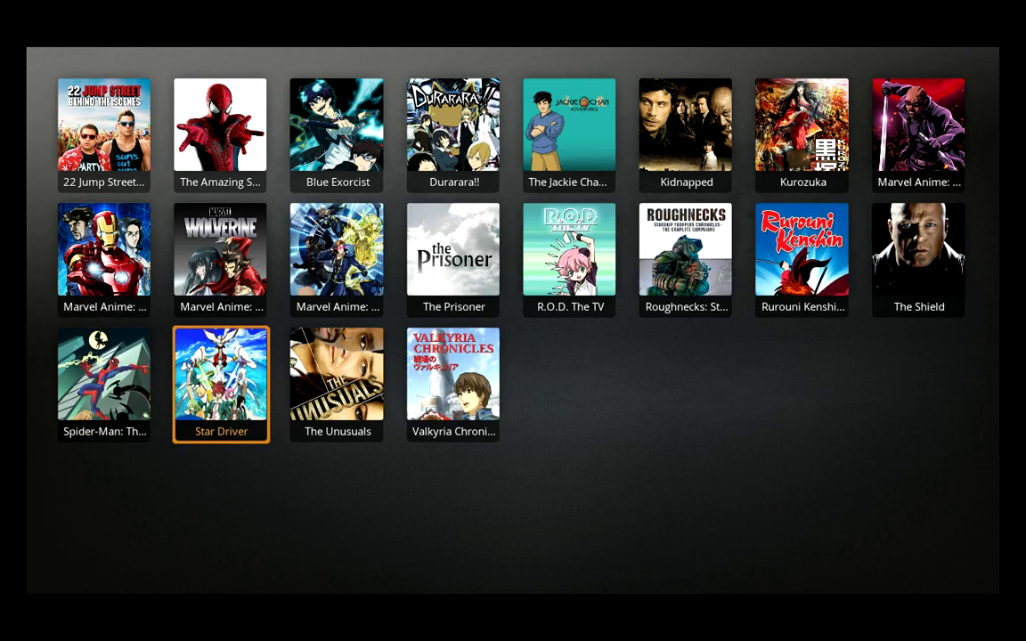
{"action": "key", "text": "Right"}
{"action": "key", "text": "Right"}
{"action": "key", "text": "Up"}
{"action": "key", "text": "Up"}
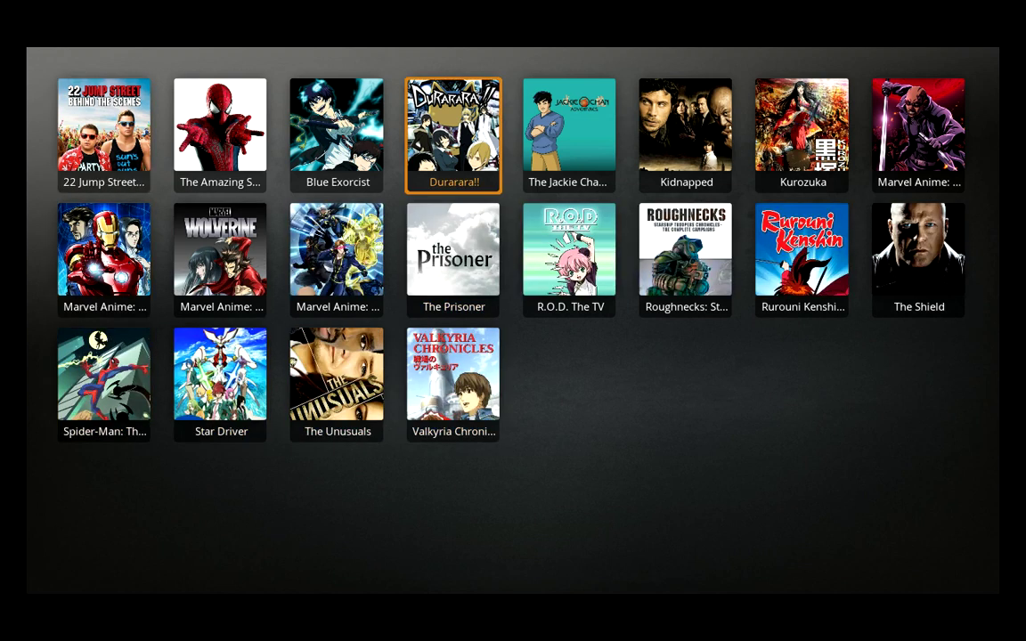
{"action": "key", "text": "BackSpace"}
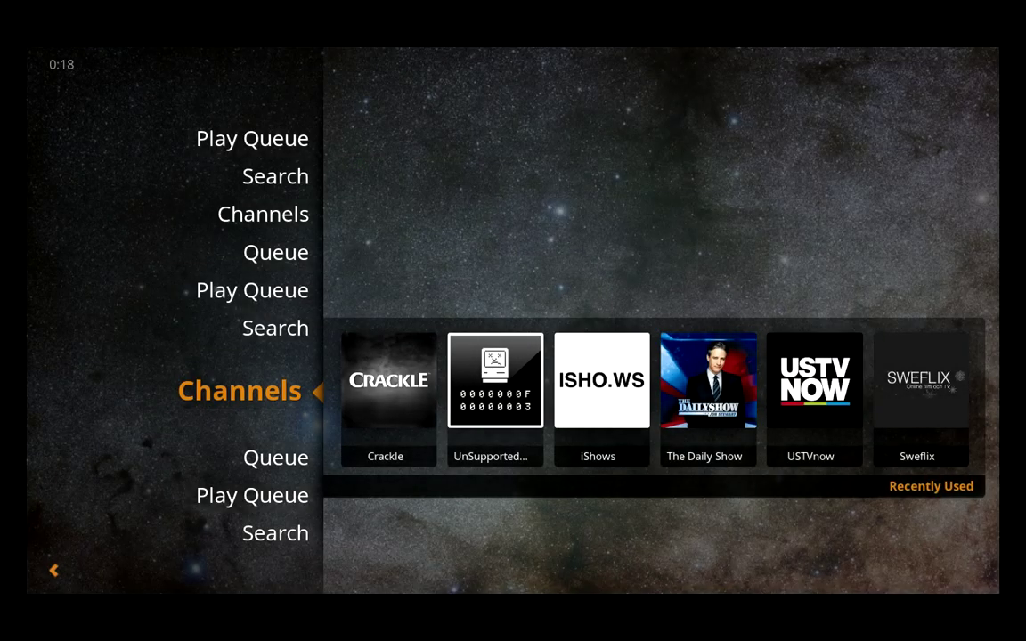
Step: View the Queue and Search entries below Channels in the home menu
{"action": "key", "text": "Down"}
{"action": "key", "text": "Down"}
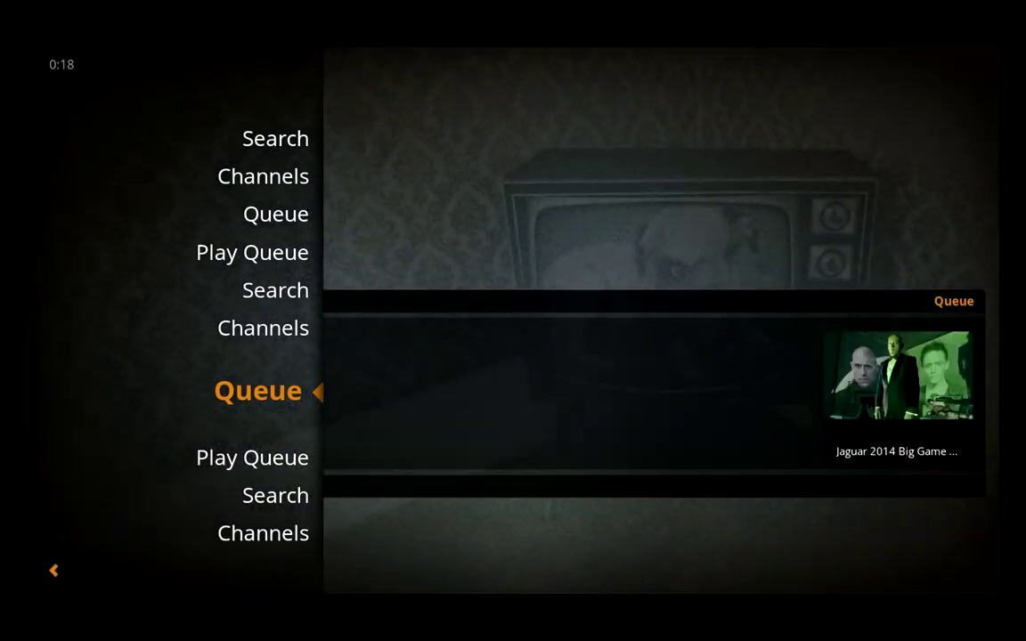
{"action": "key", "text": "Down"}
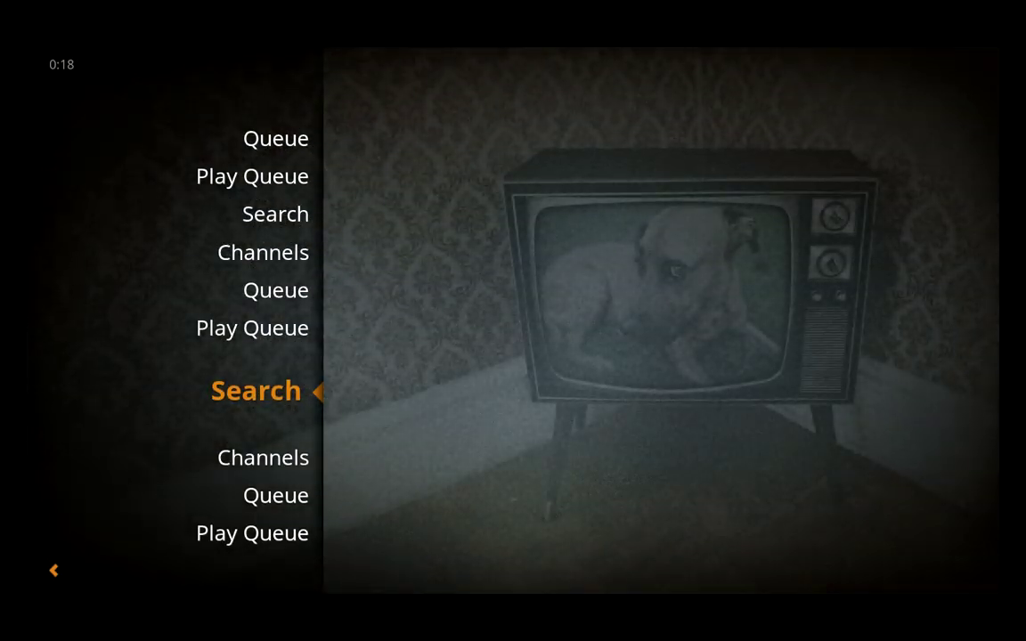
Step: Go back to the menu with Channel Directory and Preferences, and quit Plex Home Theater
{"action": "key", "text": "BackSpace"}
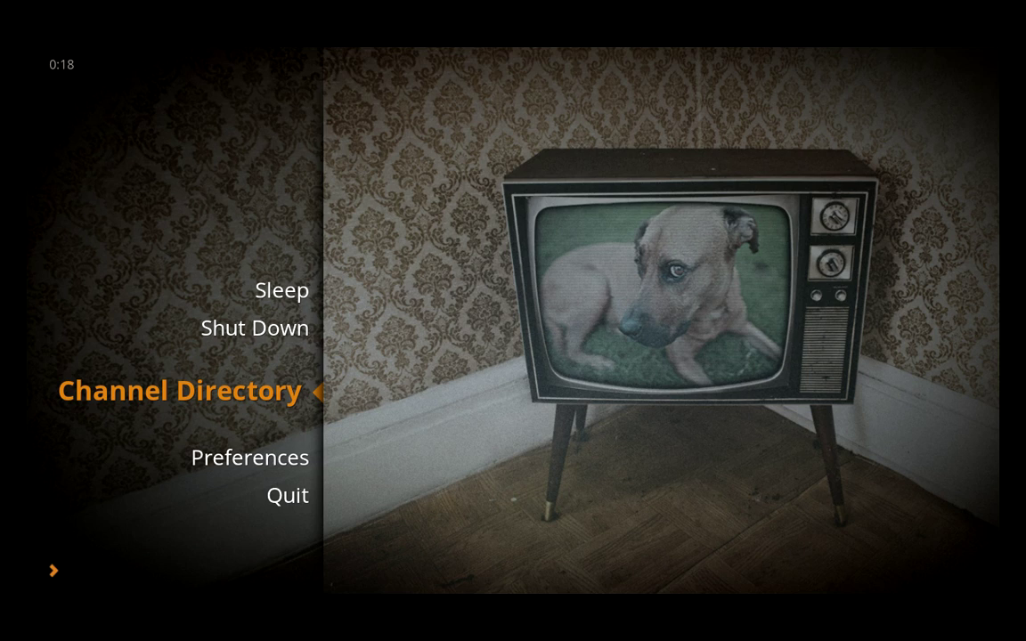
{"action": "key", "text": "Down"}
{"action": "key", "text": "Down"}
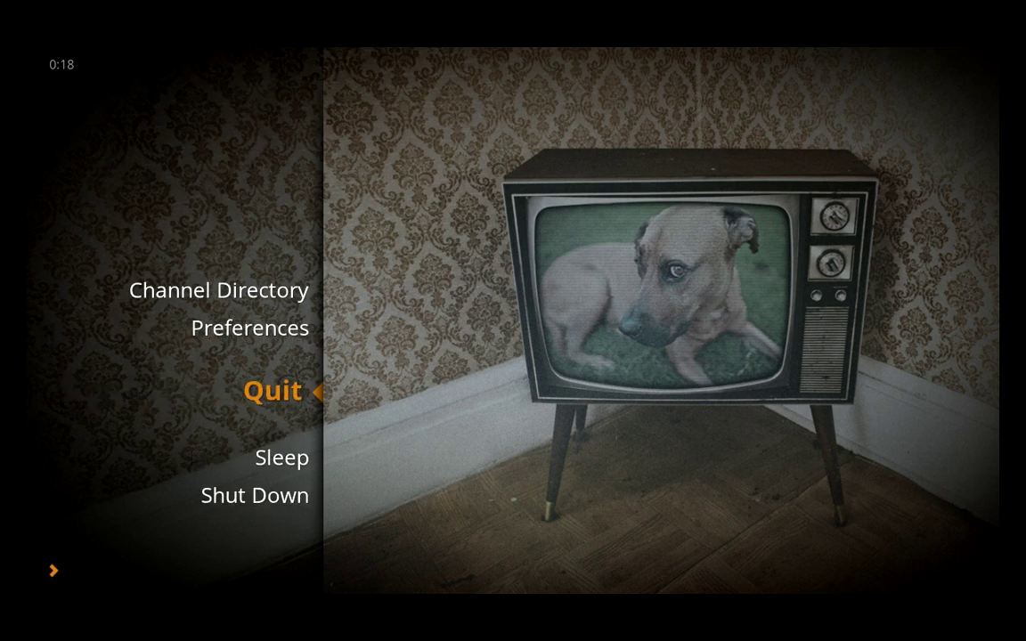
{"action": "key", "text": "Return"}
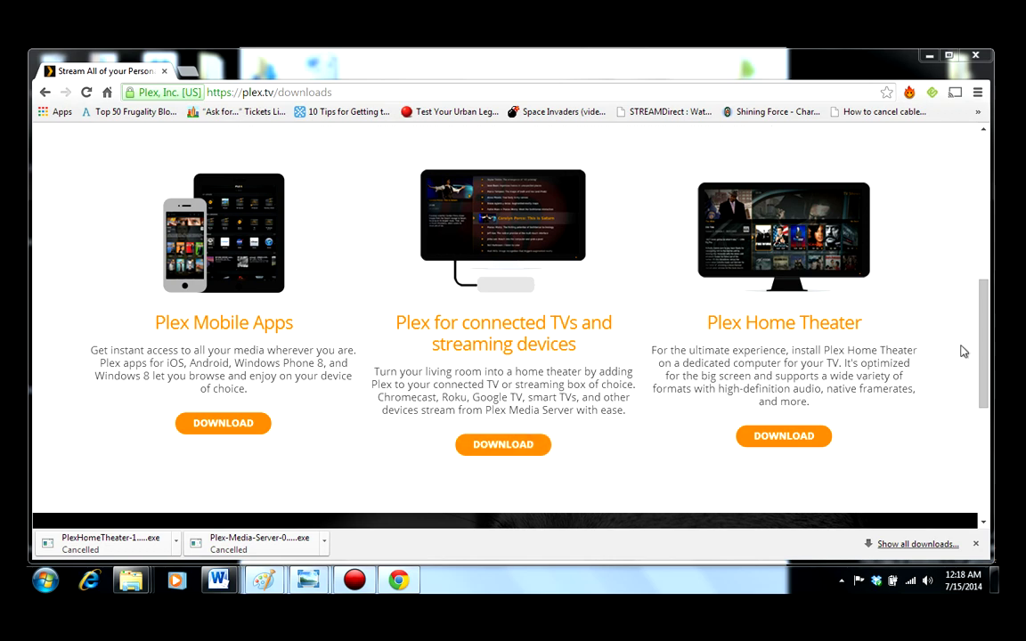
Step: Open thestreamingadvisor.com in a new browser tab from the Plex downloads page
{"action": "left_click_drag", "start_coordinate": [986, 349], "coordinate": [987, 194]}
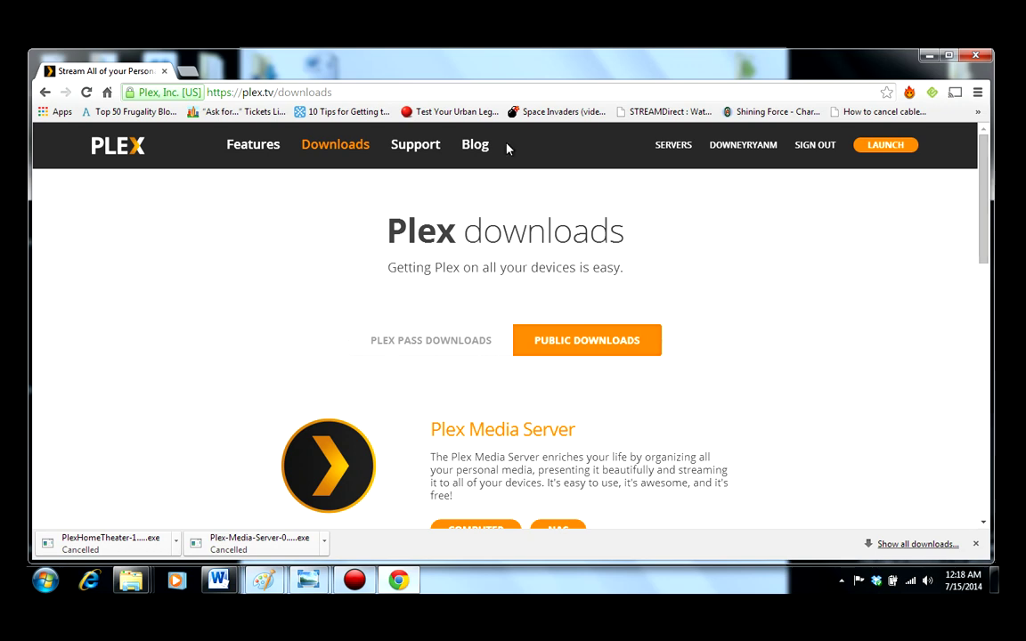
{"action": "left_click", "coordinate": [187, 70]}
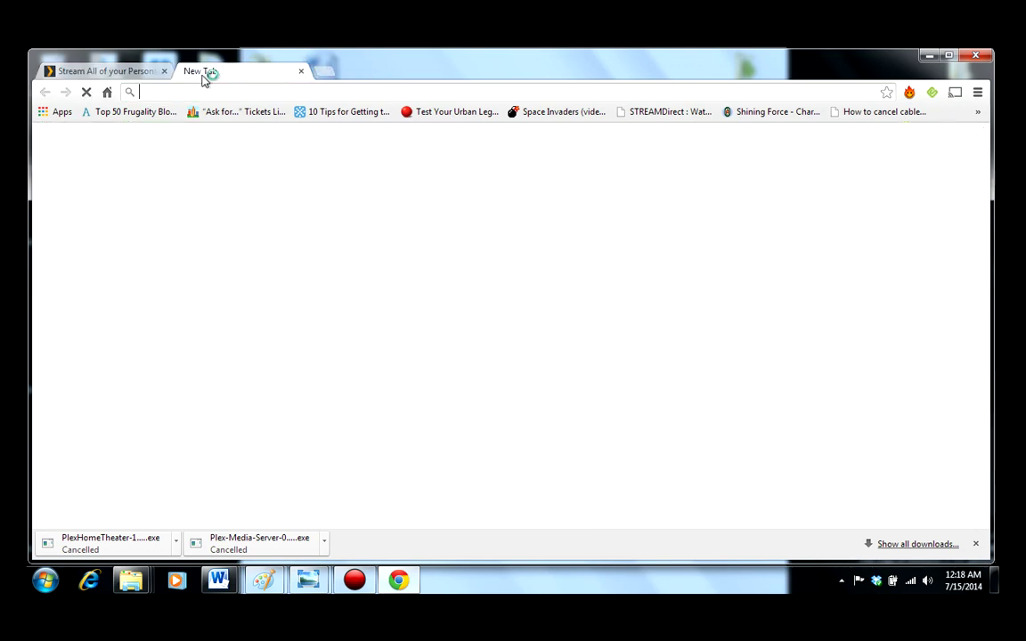
{"action": "type", "text": "thestreamingadvisor.com"}
{"action": "key", "text": "Return"}
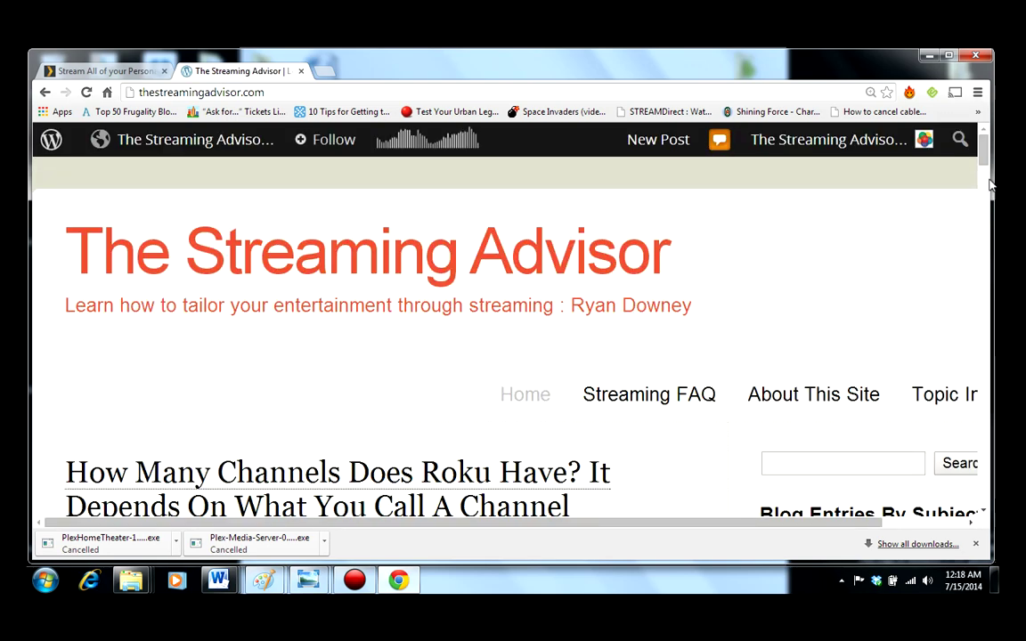
Step: Search The Streaming Advisor site for "Plex" and look over the matching articles
{"action": "scroll", "coordinate": [885, 162], "scroll_direction": "down", "scroll_amount": 3}
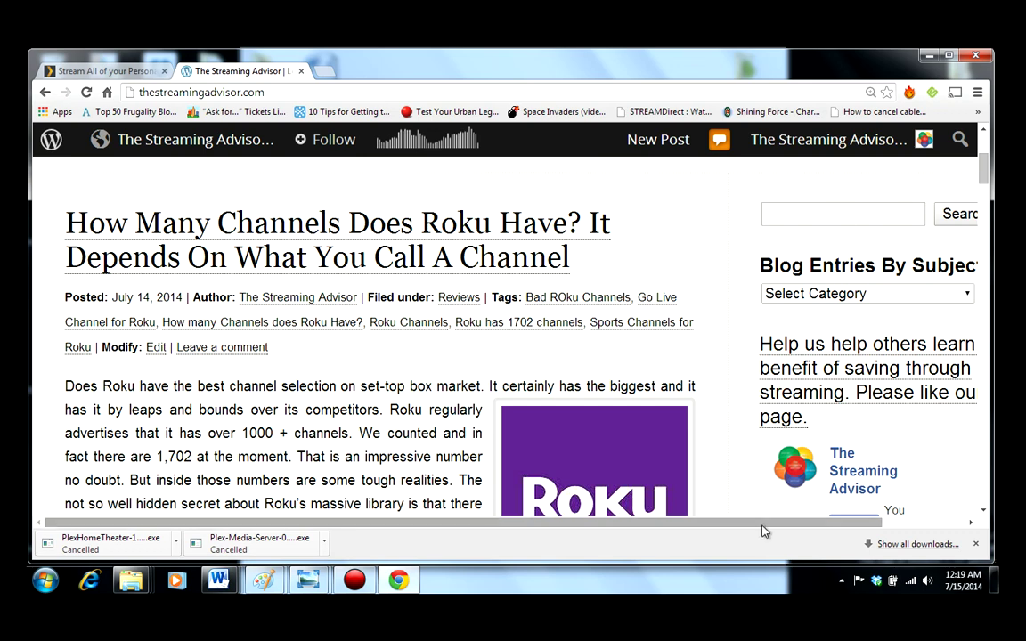
{"action": "left_click_drag", "start_coordinate": [763, 530], "coordinate": [812, 521]}
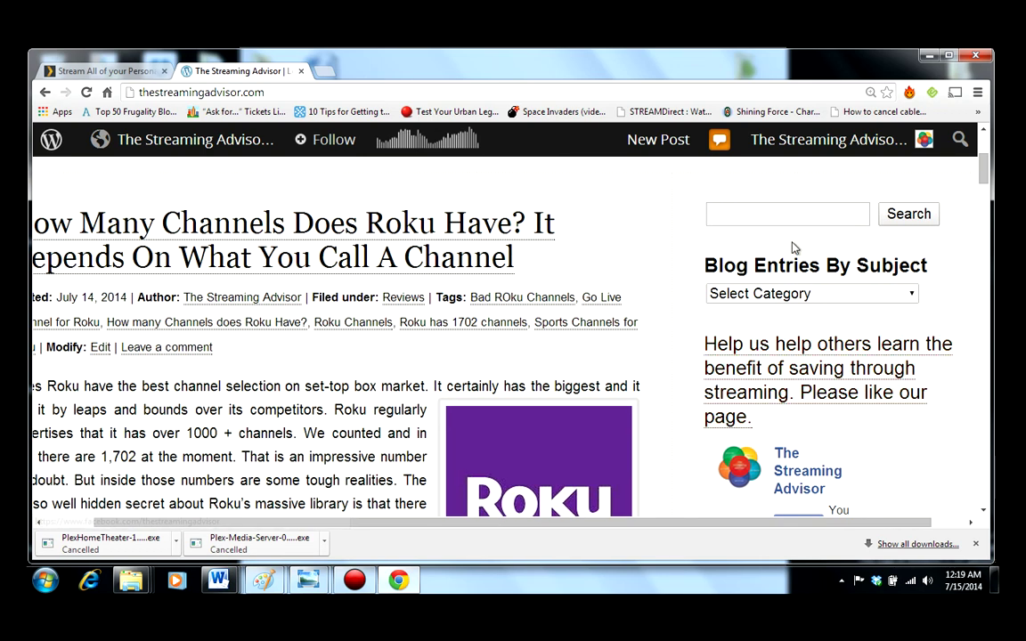
{"action": "left_click", "coordinate": [796, 214]}
{"action": "type", "text": "Plex"}
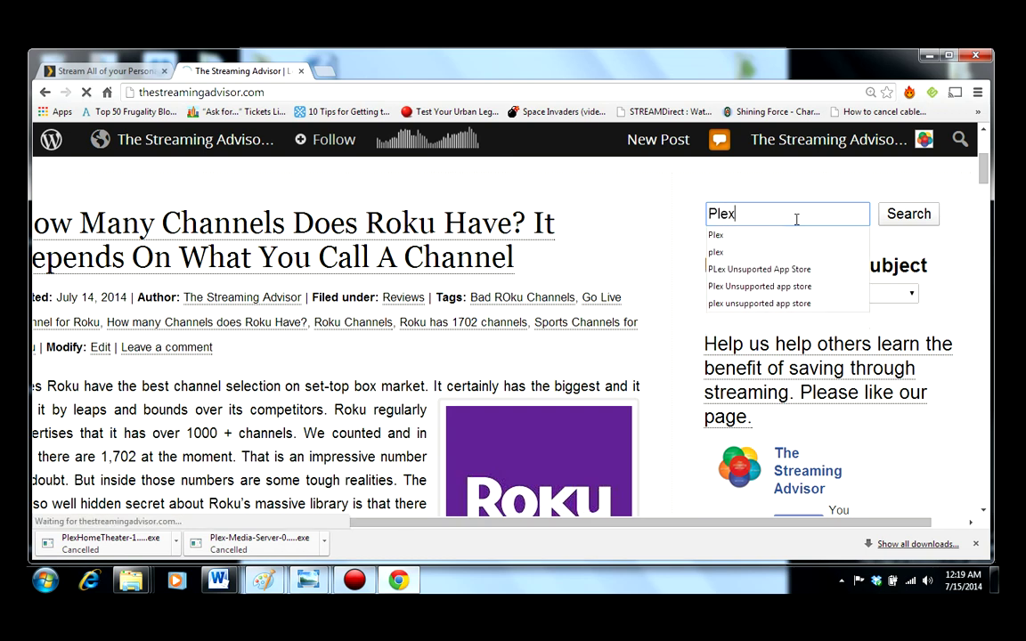
{"action": "key", "text": "Return"}
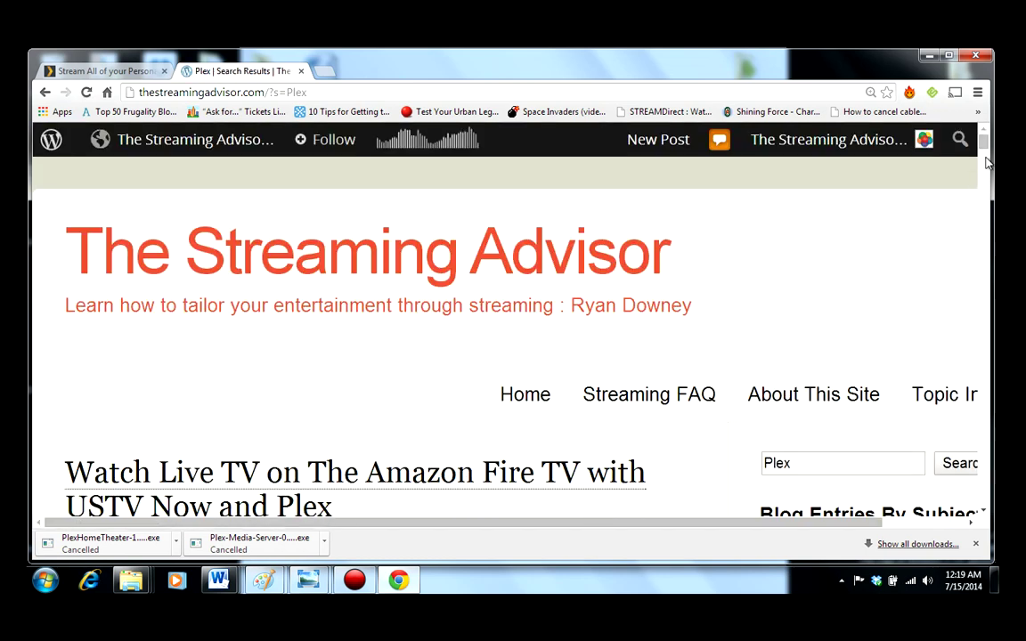
{"action": "left_click_drag", "start_coordinate": [983, 150], "coordinate": [986, 223]}
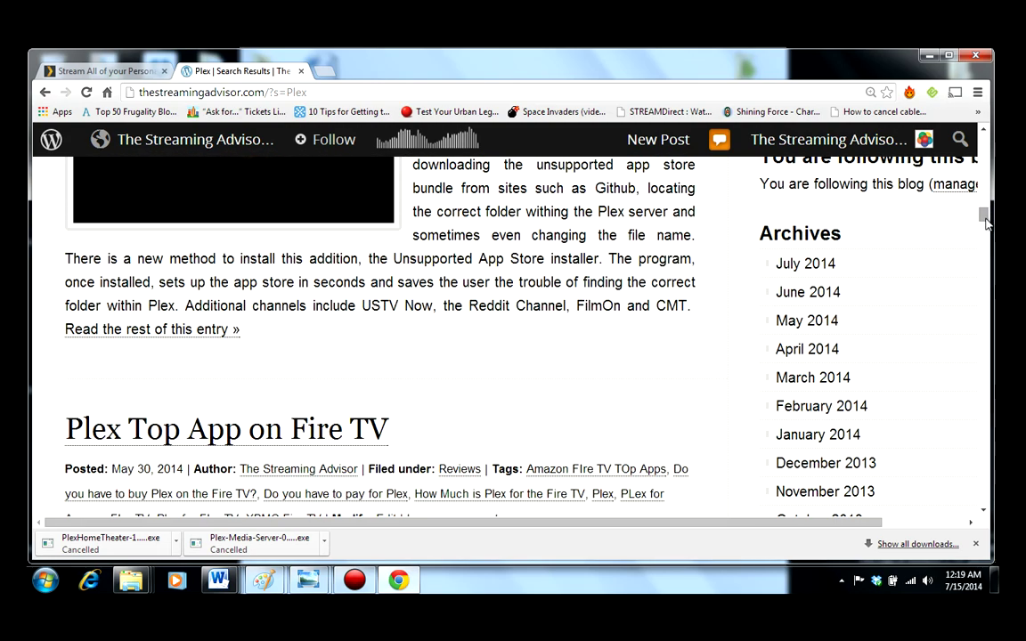